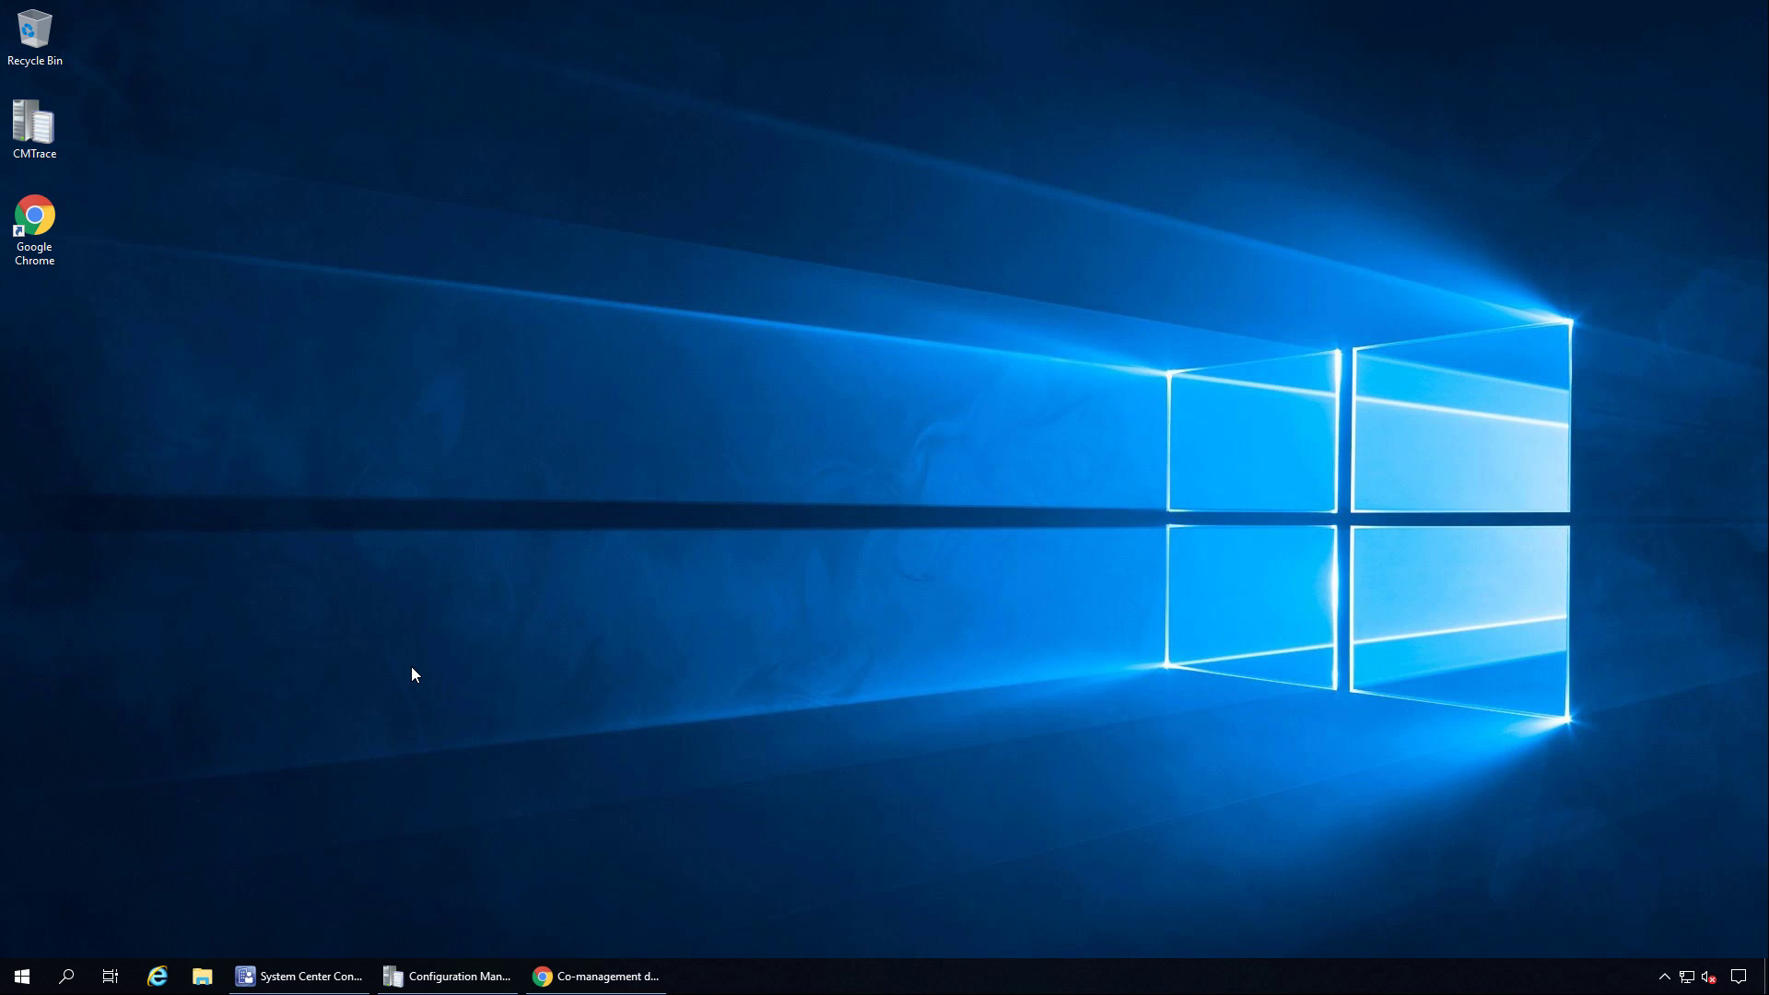
Bring Chrome forward with the Configuration Manager 1902 co-management dashboard support article
click(572, 976)
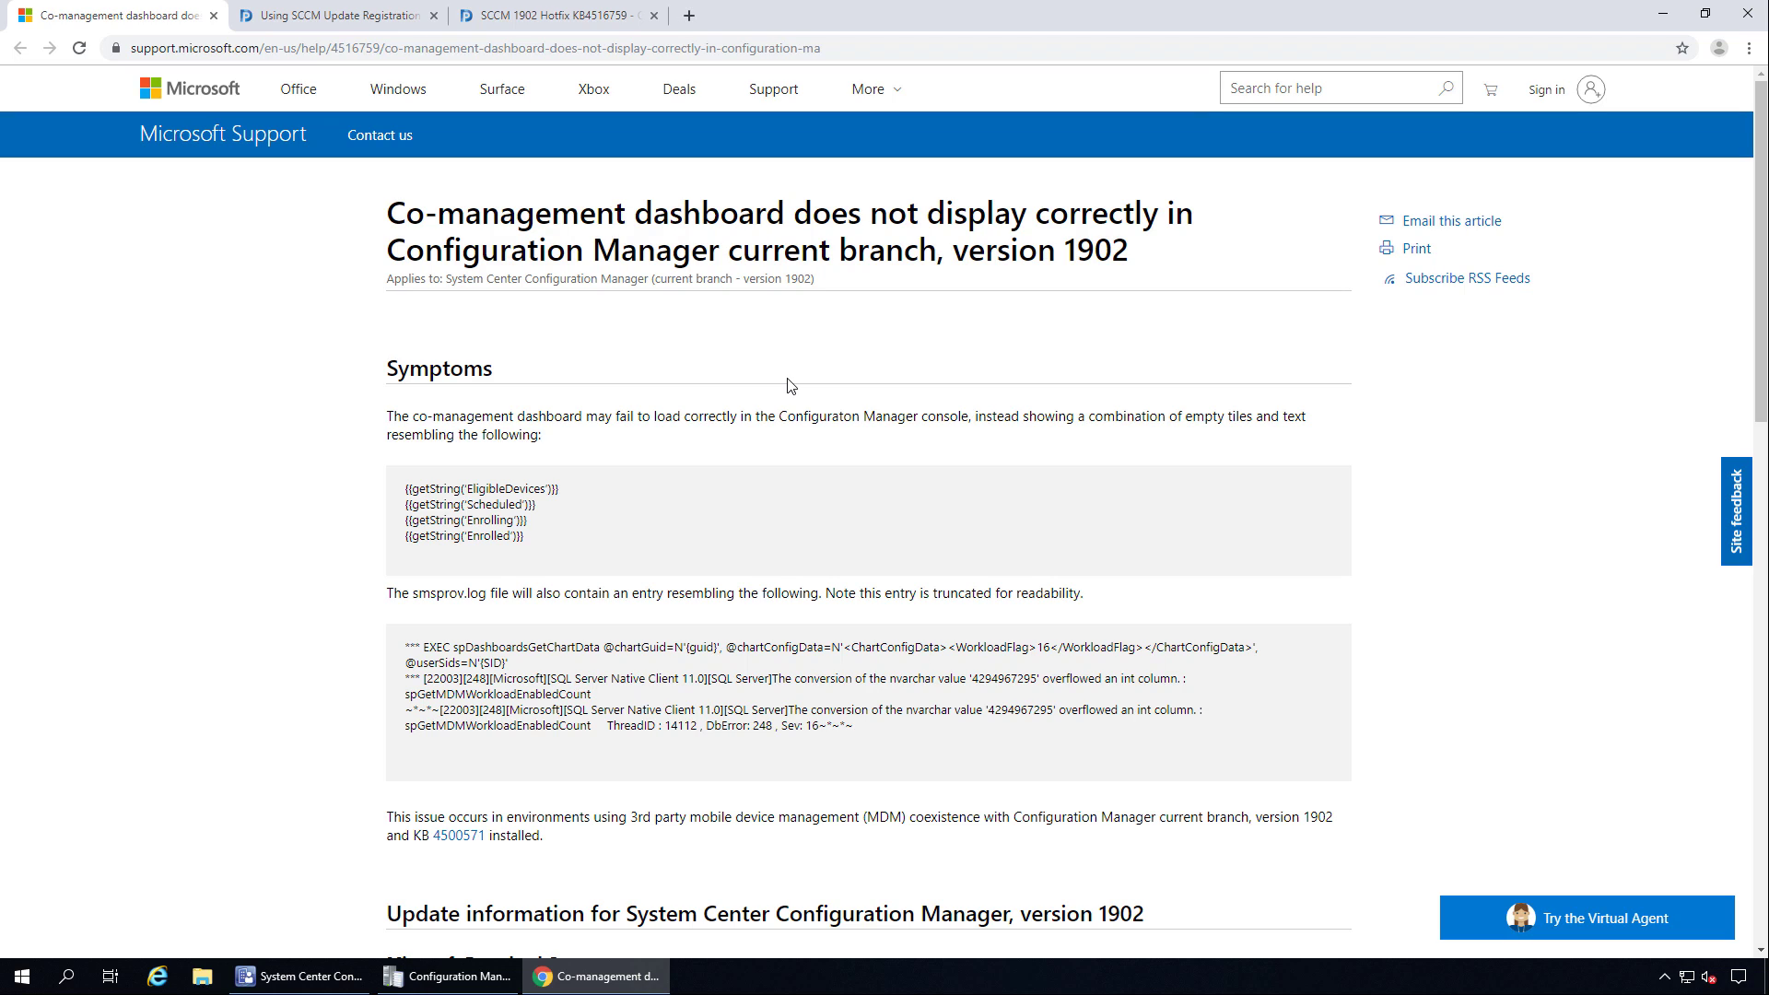
Read the KB article, highlighting the third-party MDM phrase and the smsprov.log entry
scroll(787, 385, down, 2)
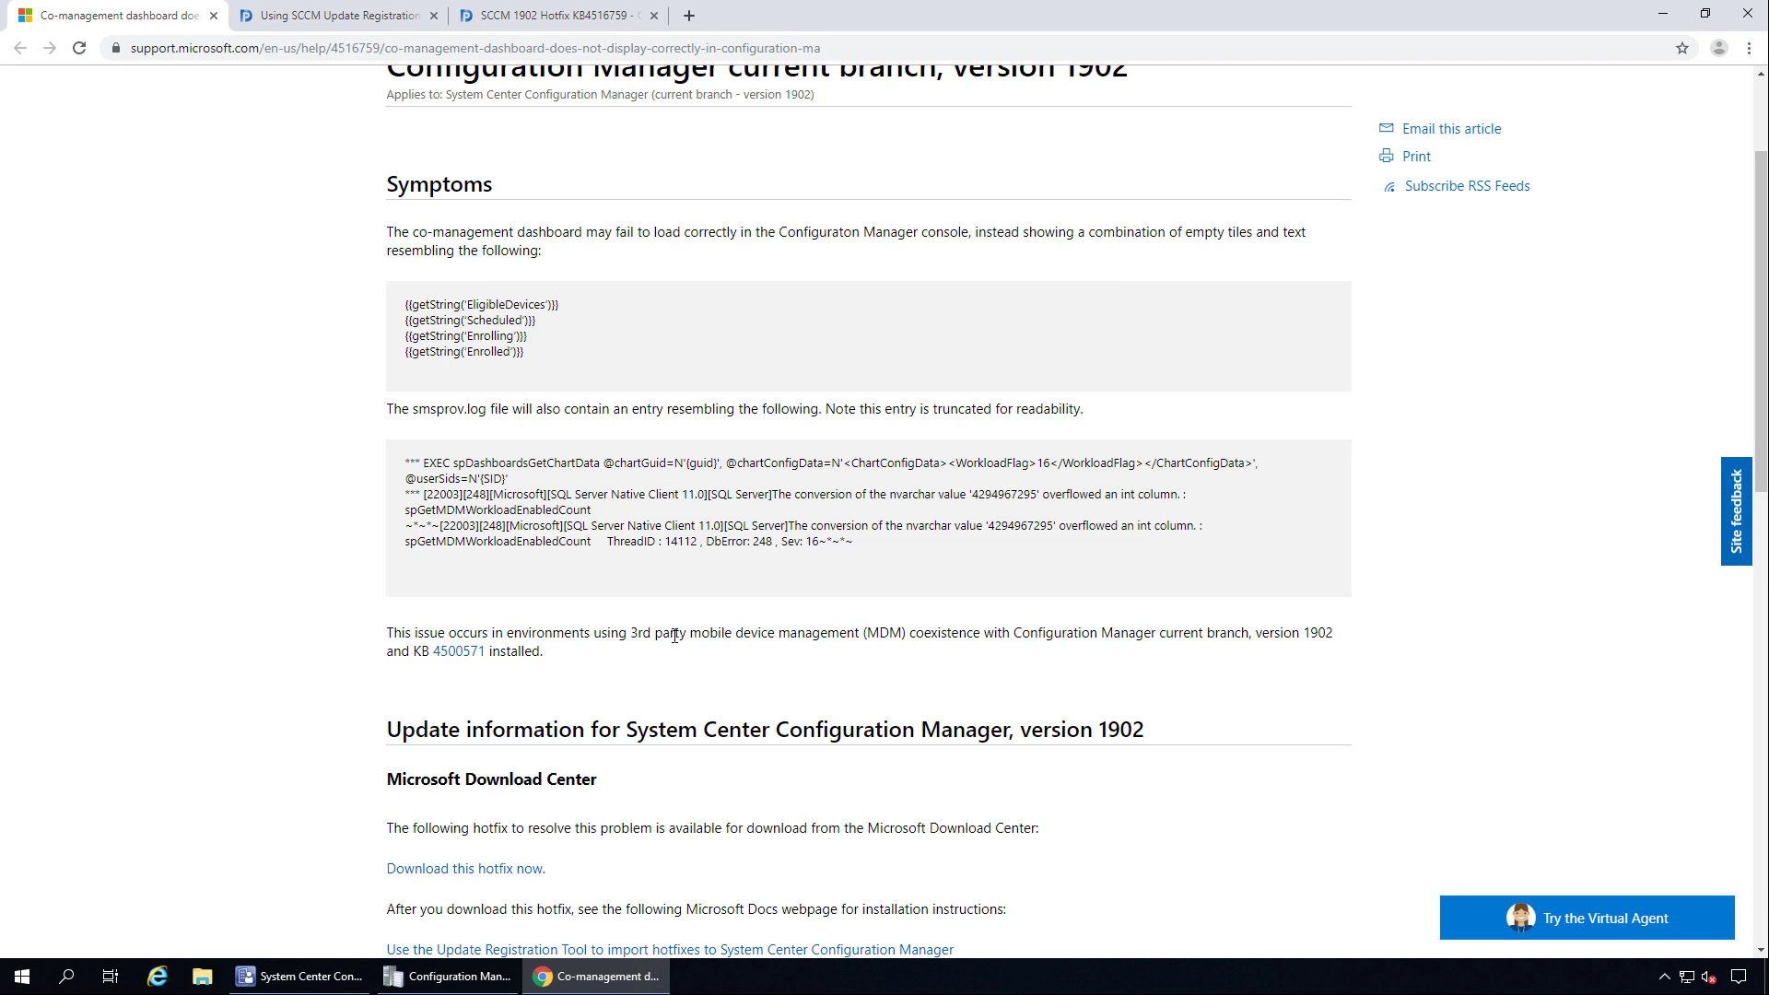
drag(591, 634, 911, 637)
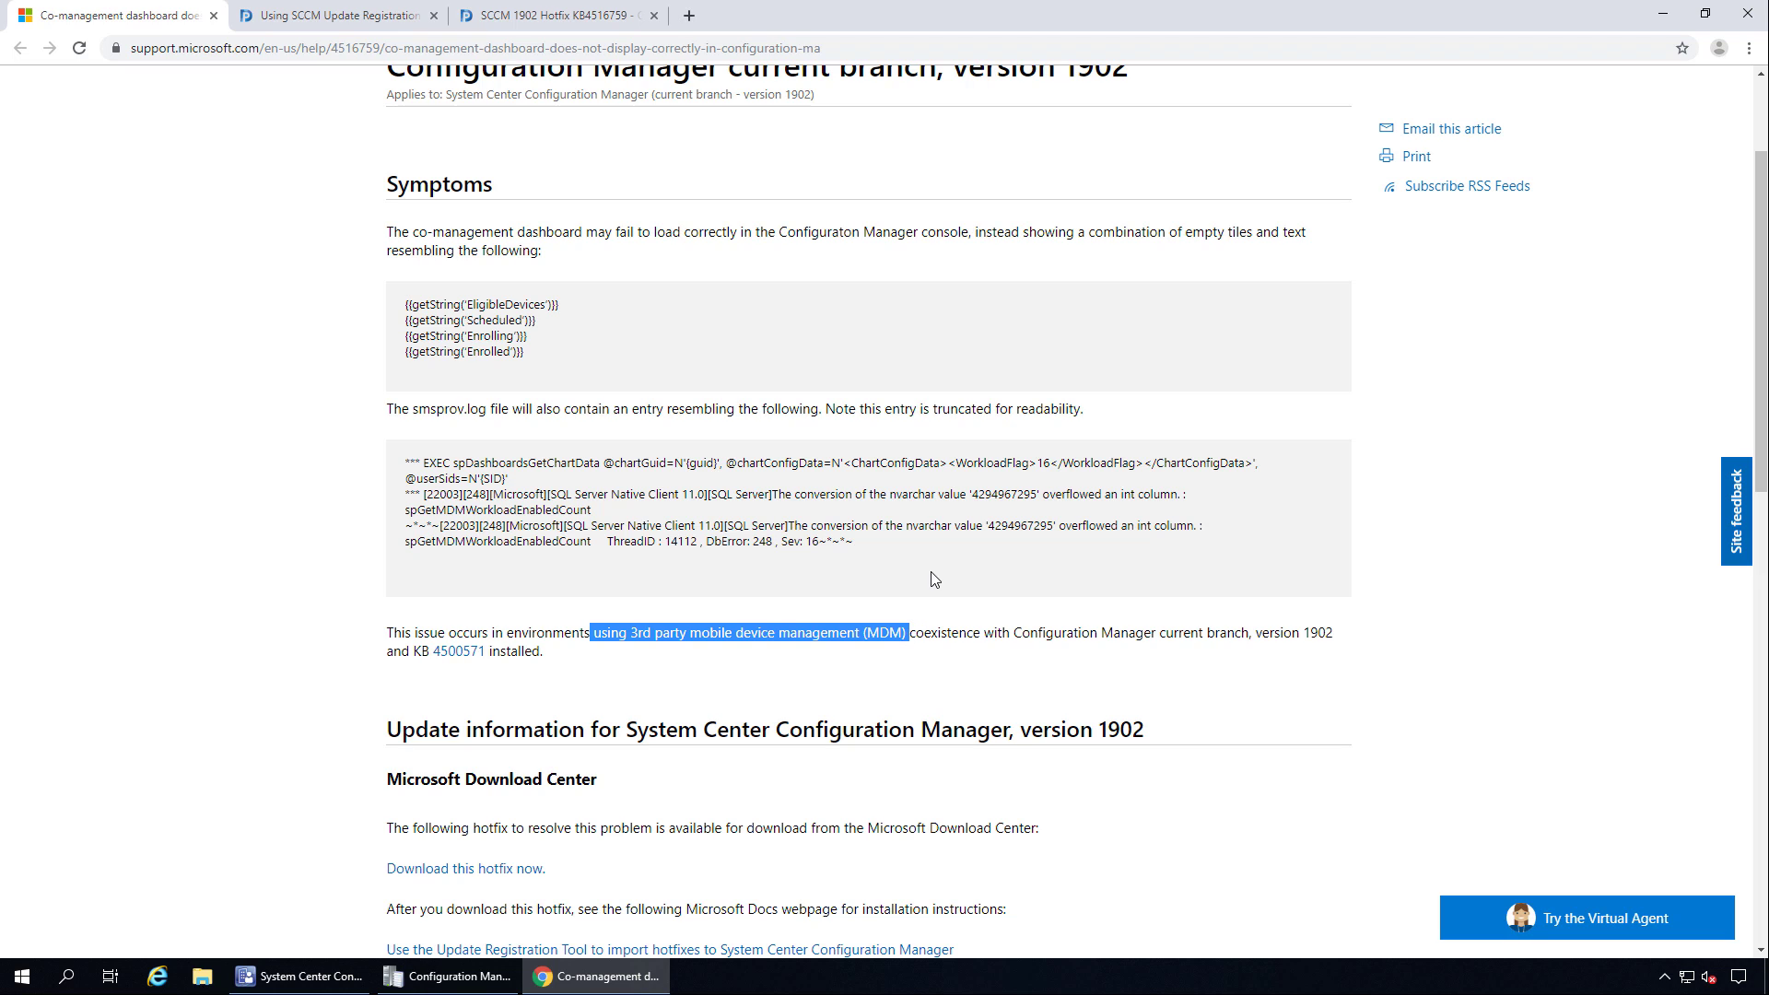
drag(928, 565, 401, 461)
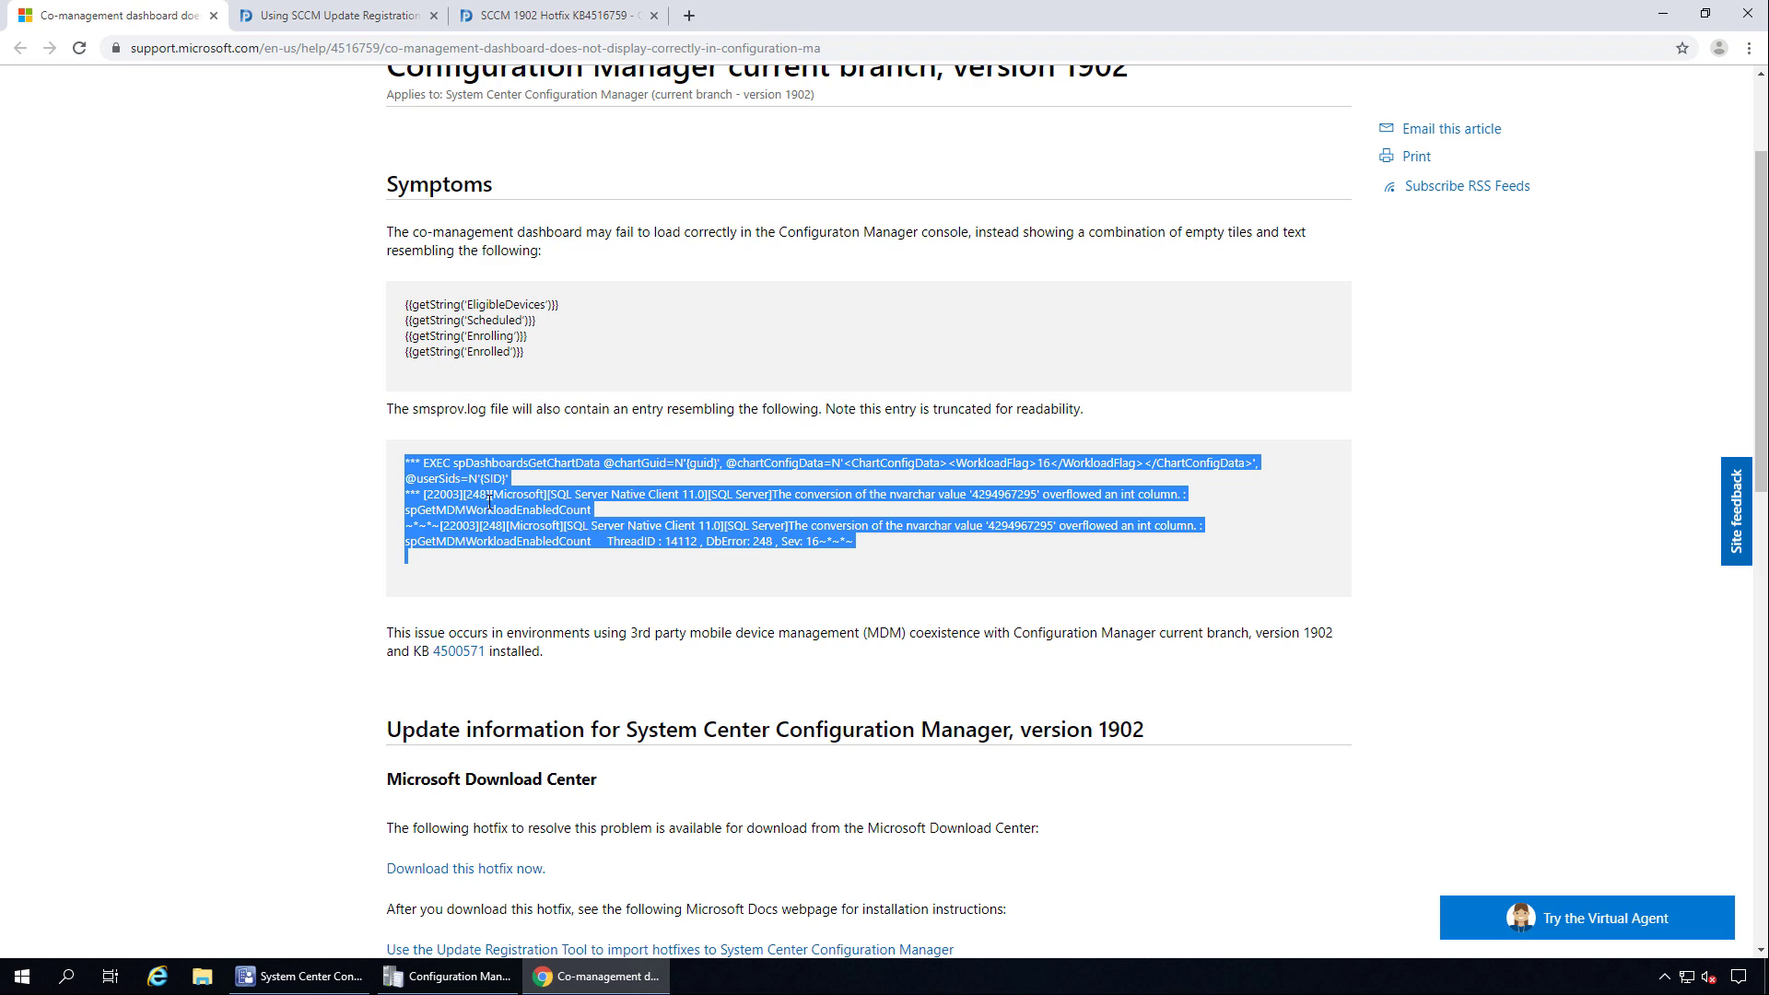
Download the CM1902 KB4516759 hotfix and switch to the SCCM Update Registration Tool article
scroll(488, 502, up, 1)
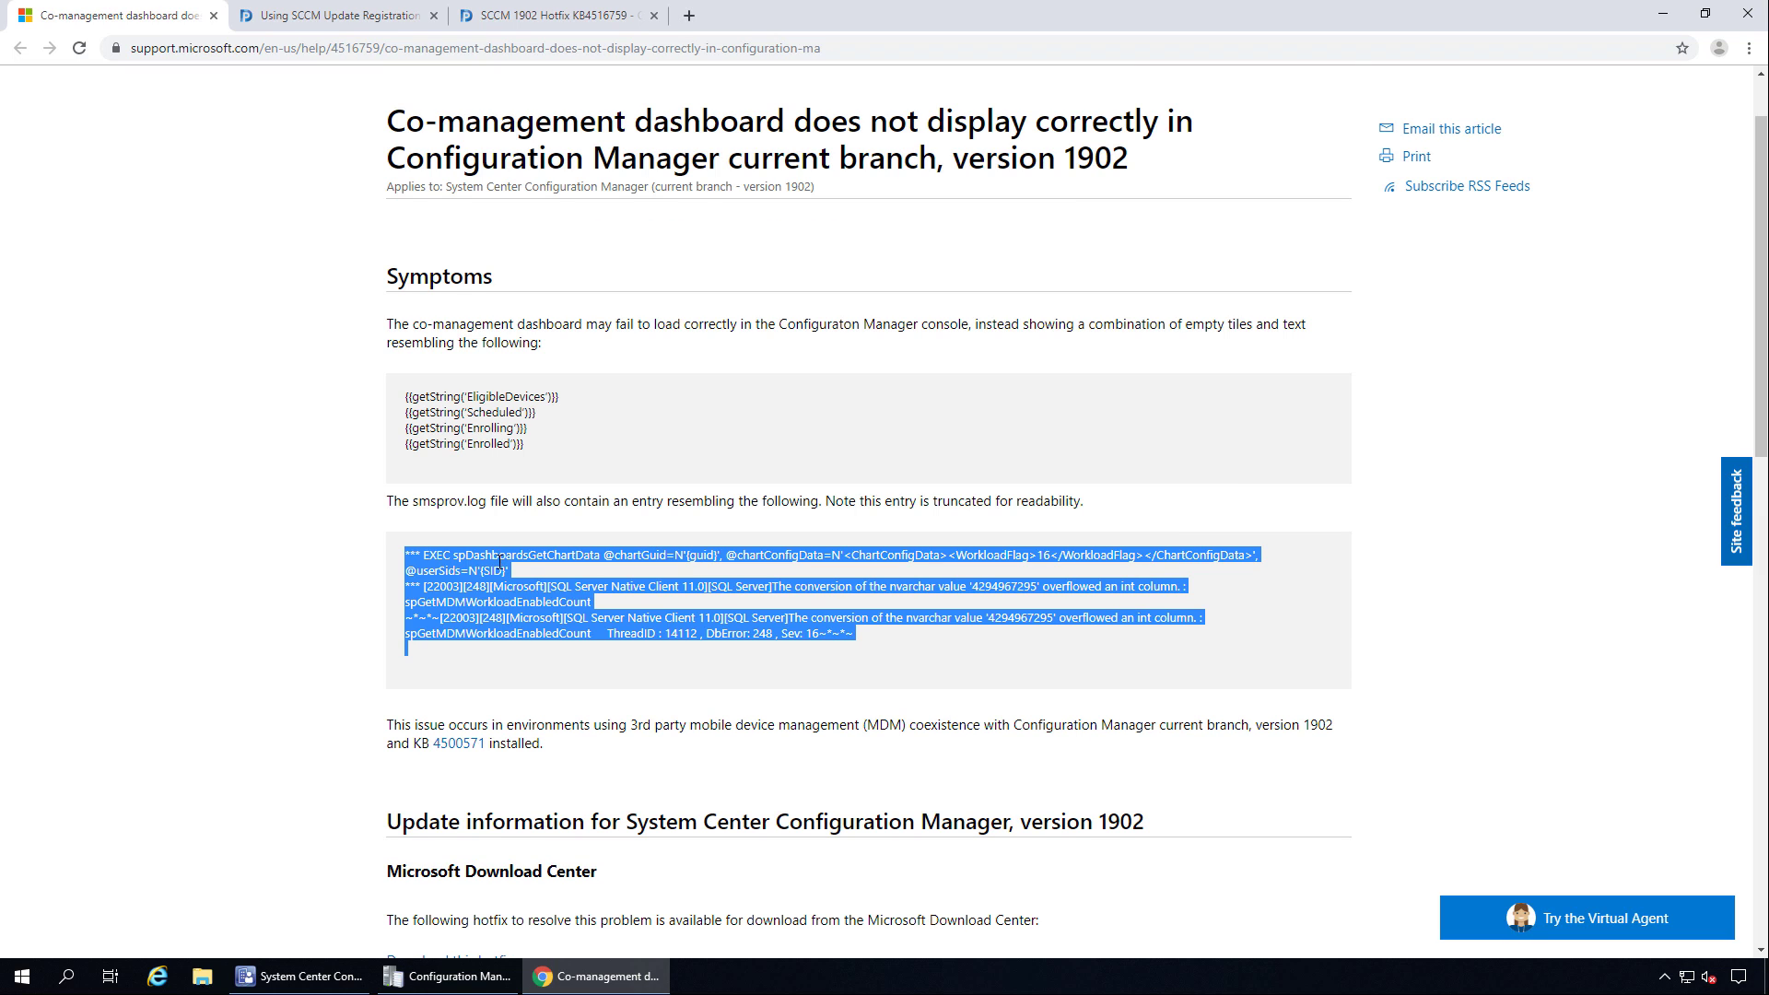
scroll(486, 572, down, 2)
scroll(130, 545, down, 3)
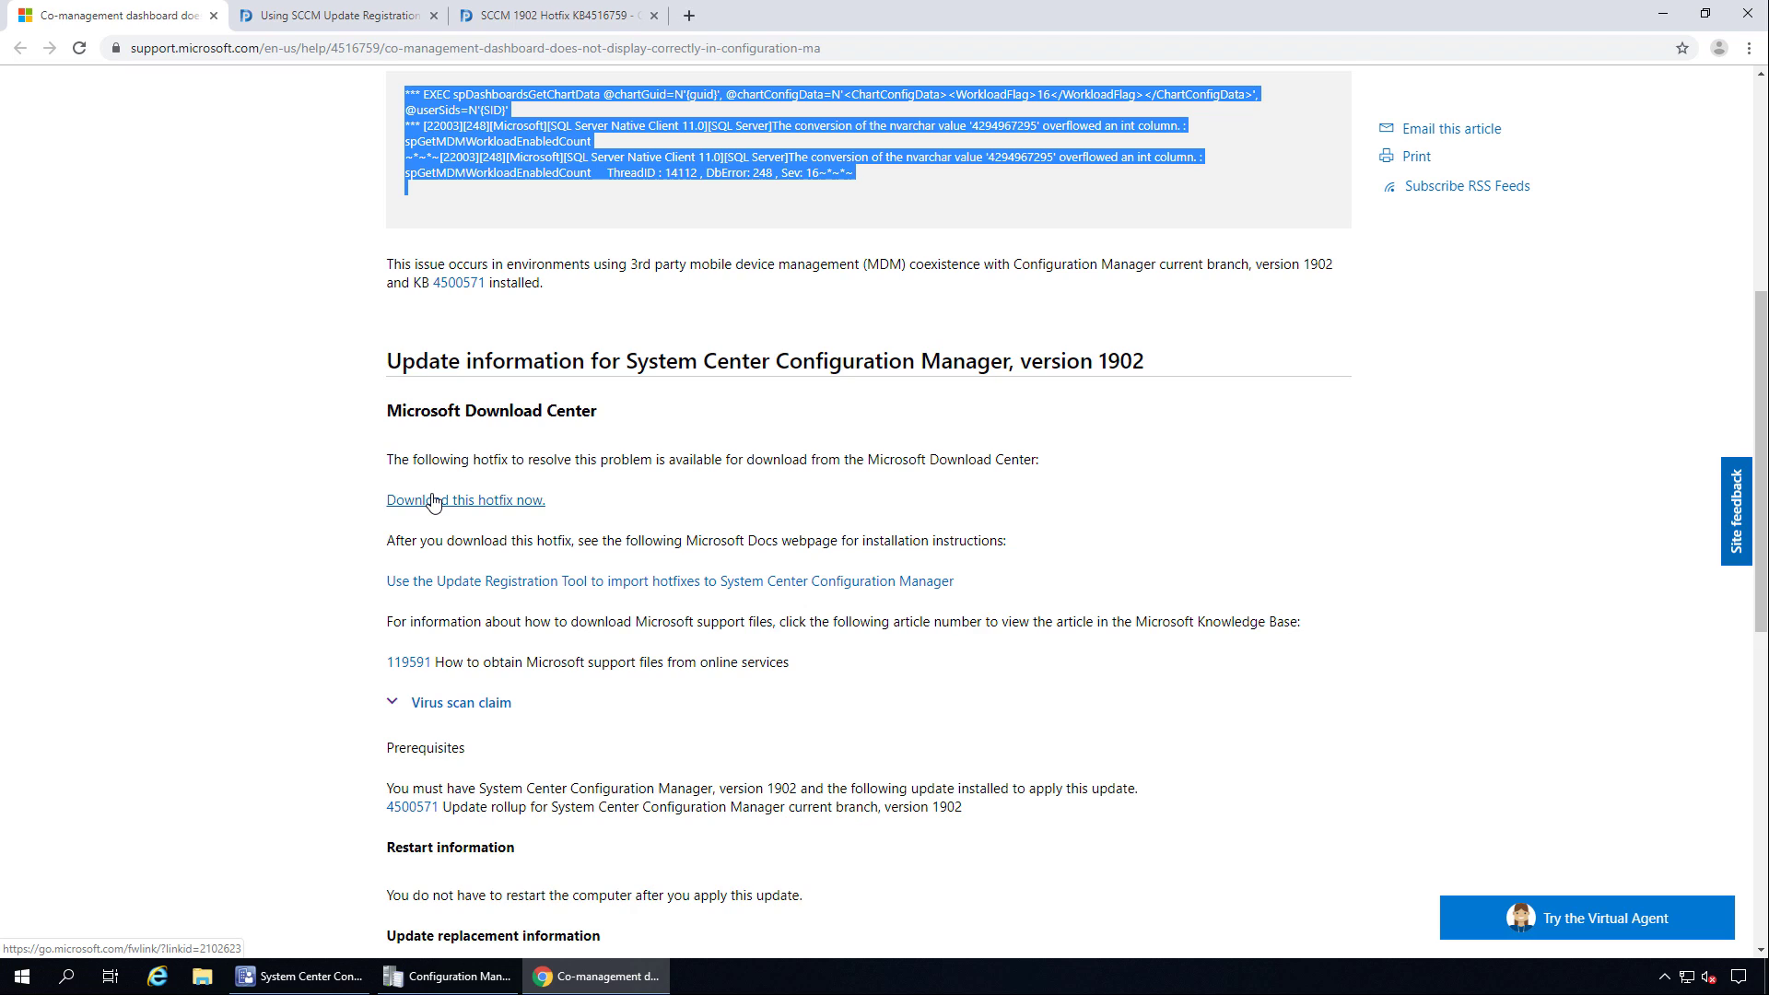
scroll(191, 510, down, 2)
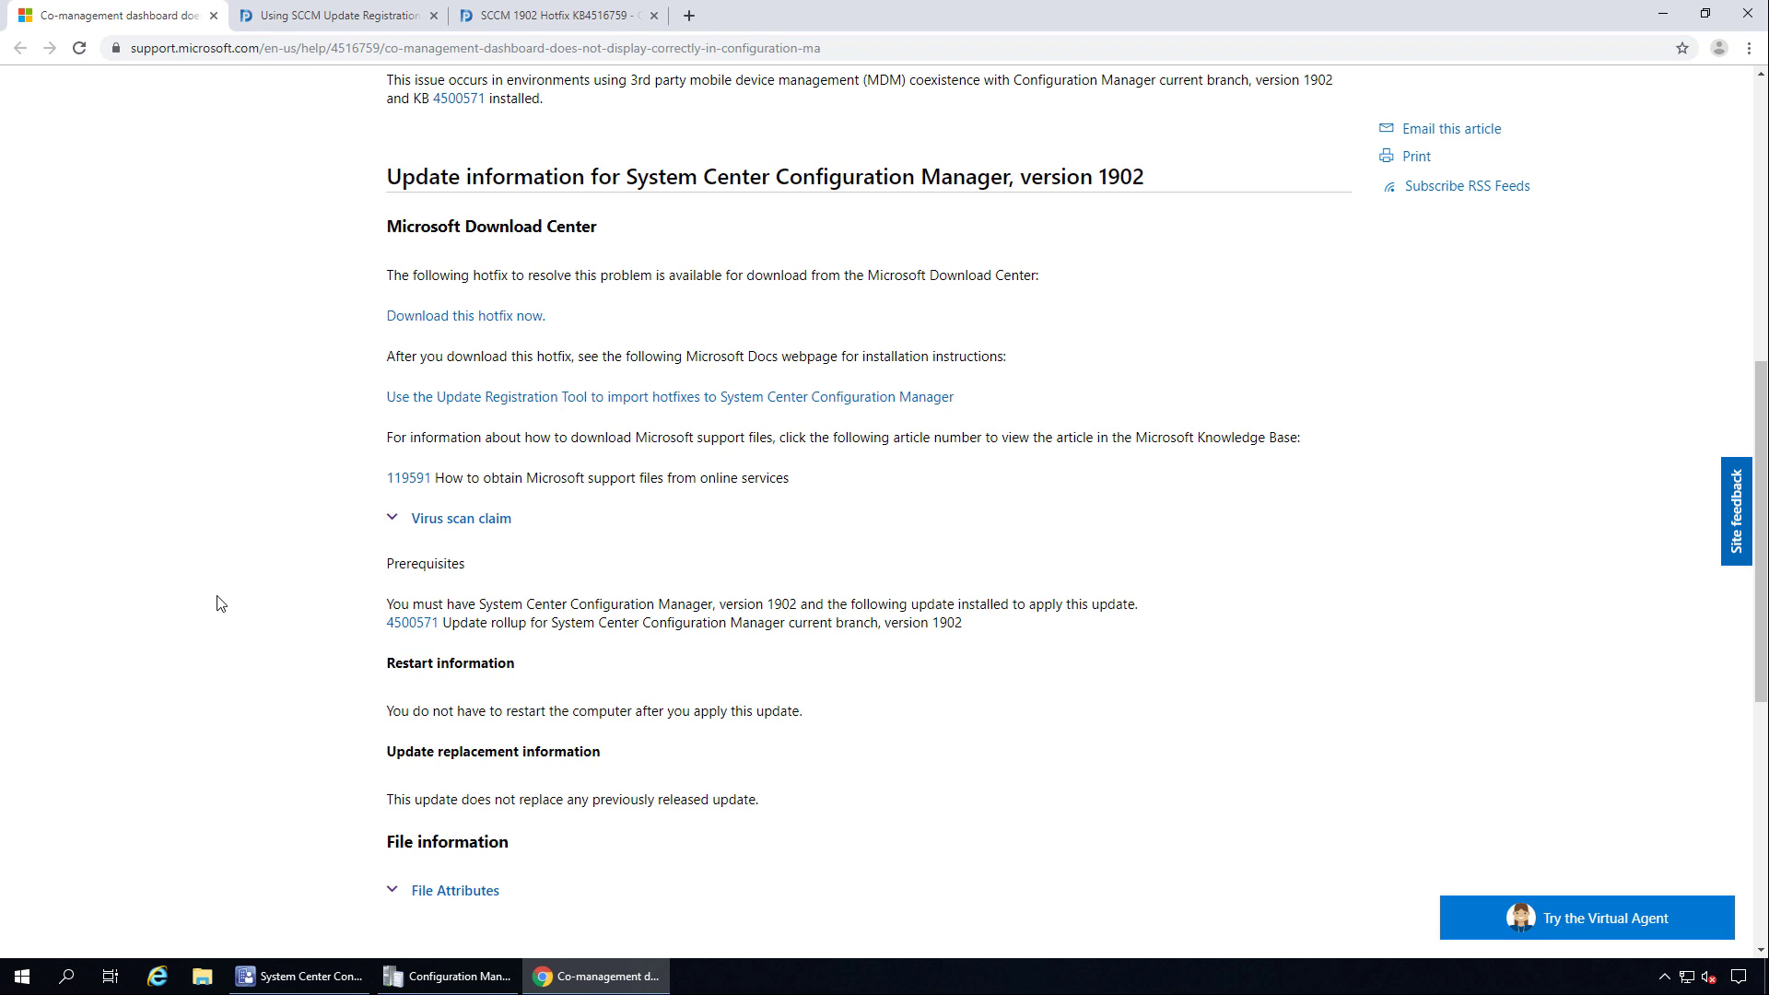
scroll(221, 603, up, 2)
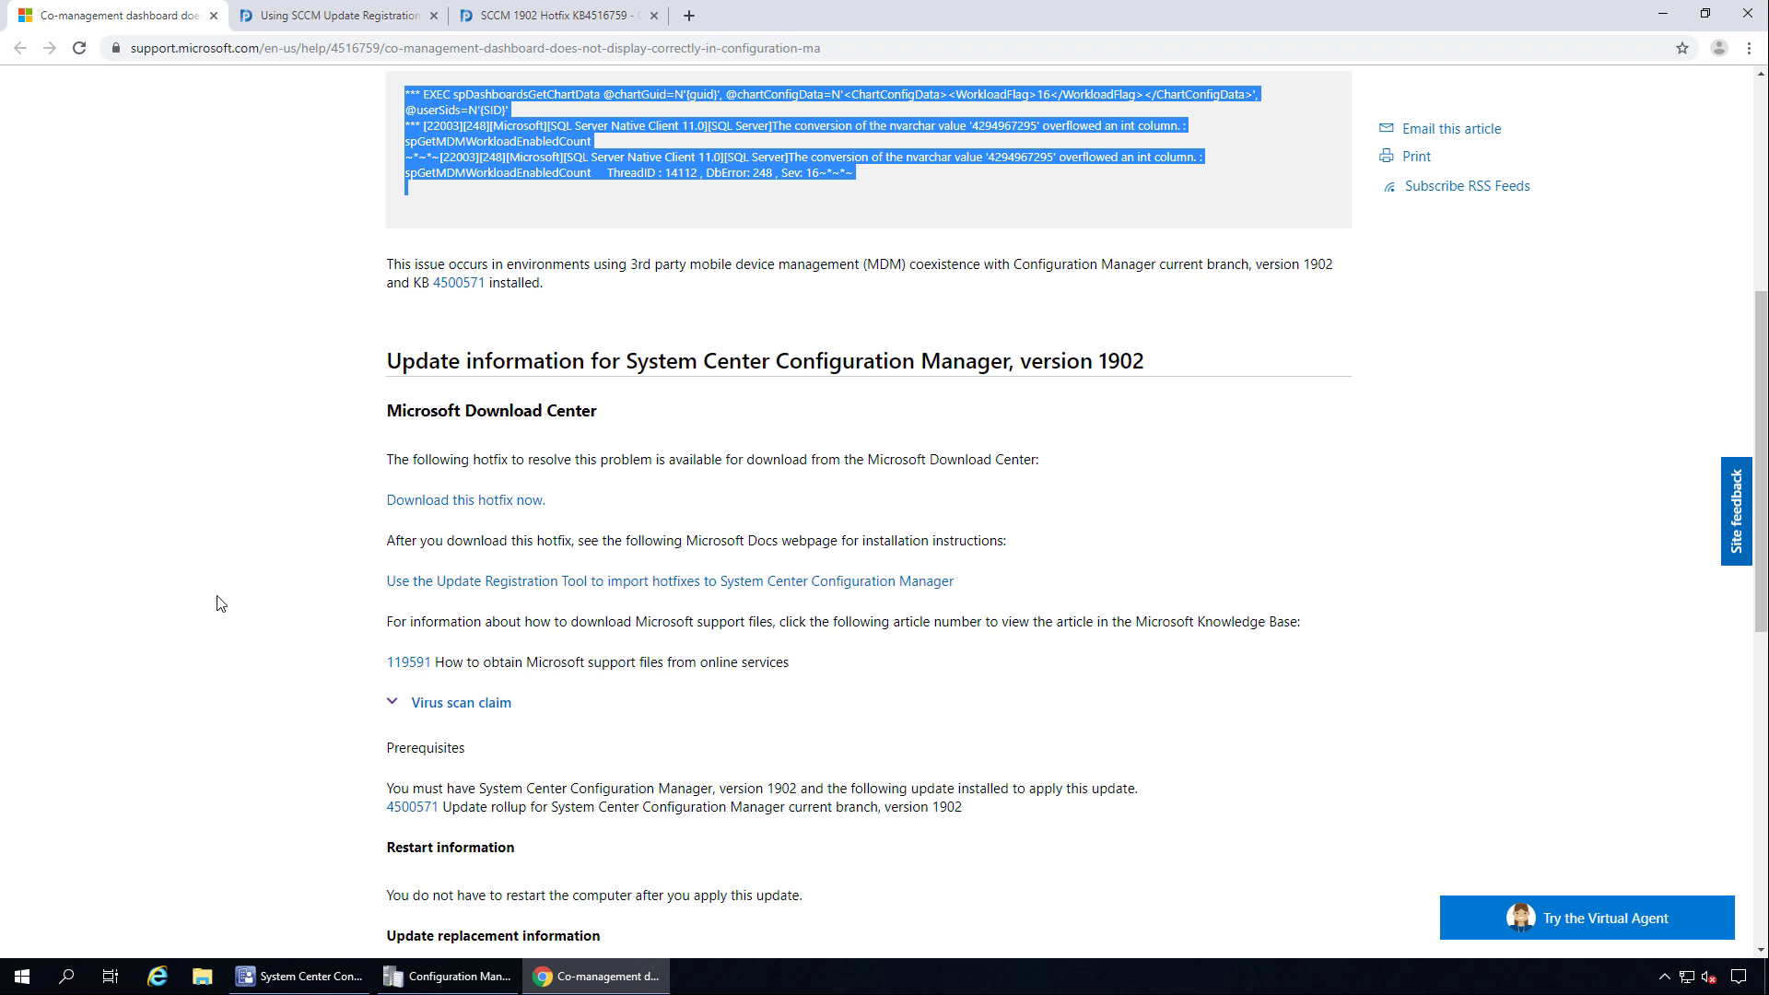
click(484, 502)
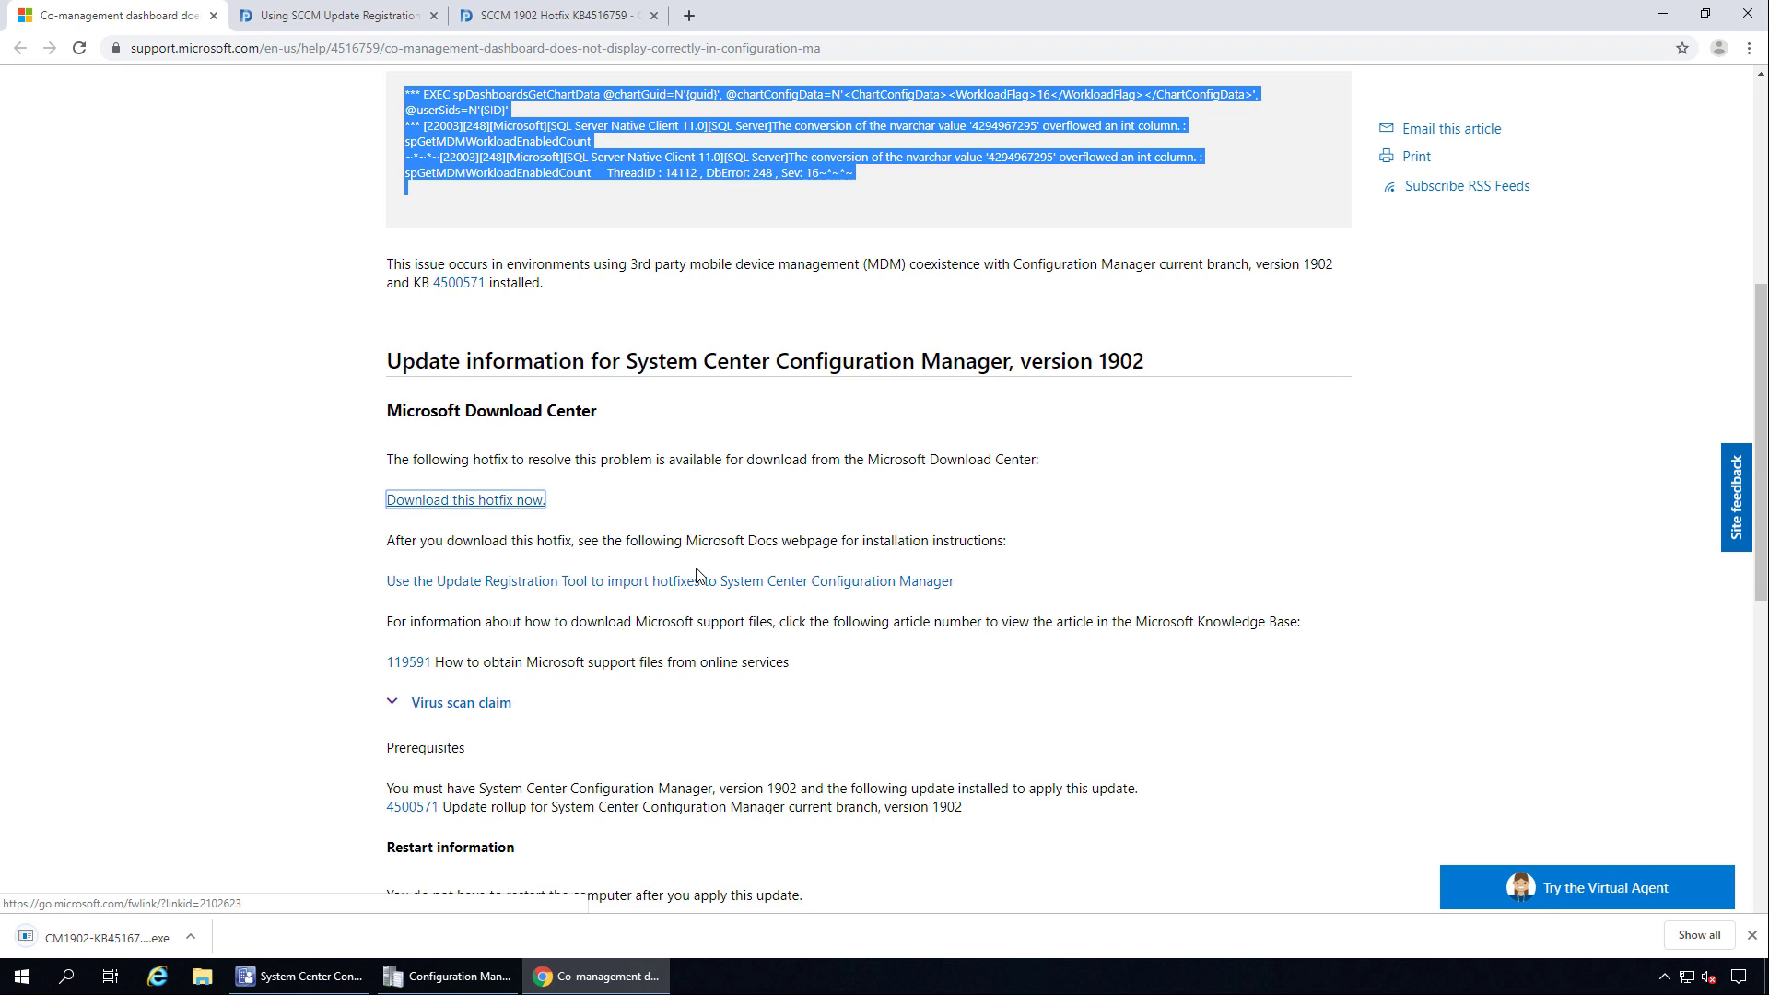
click(315, 27)
scroll(107, 501, down, 2)
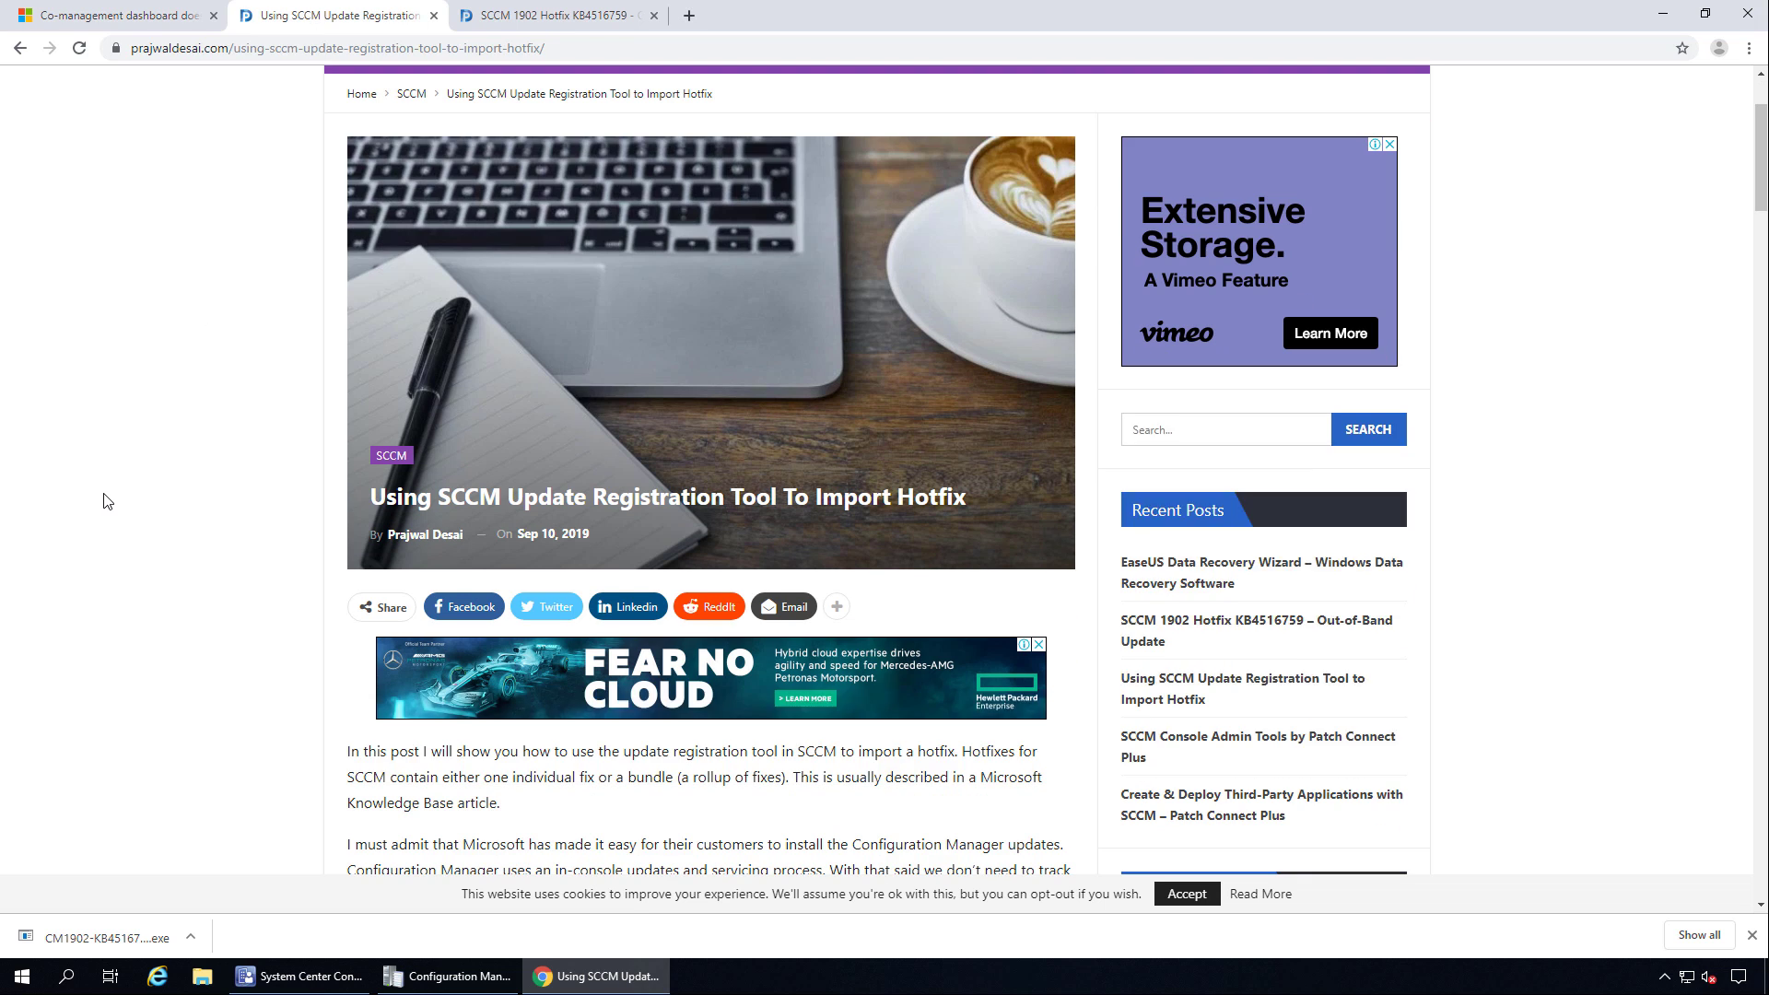
scroll(107, 501, down, 2)
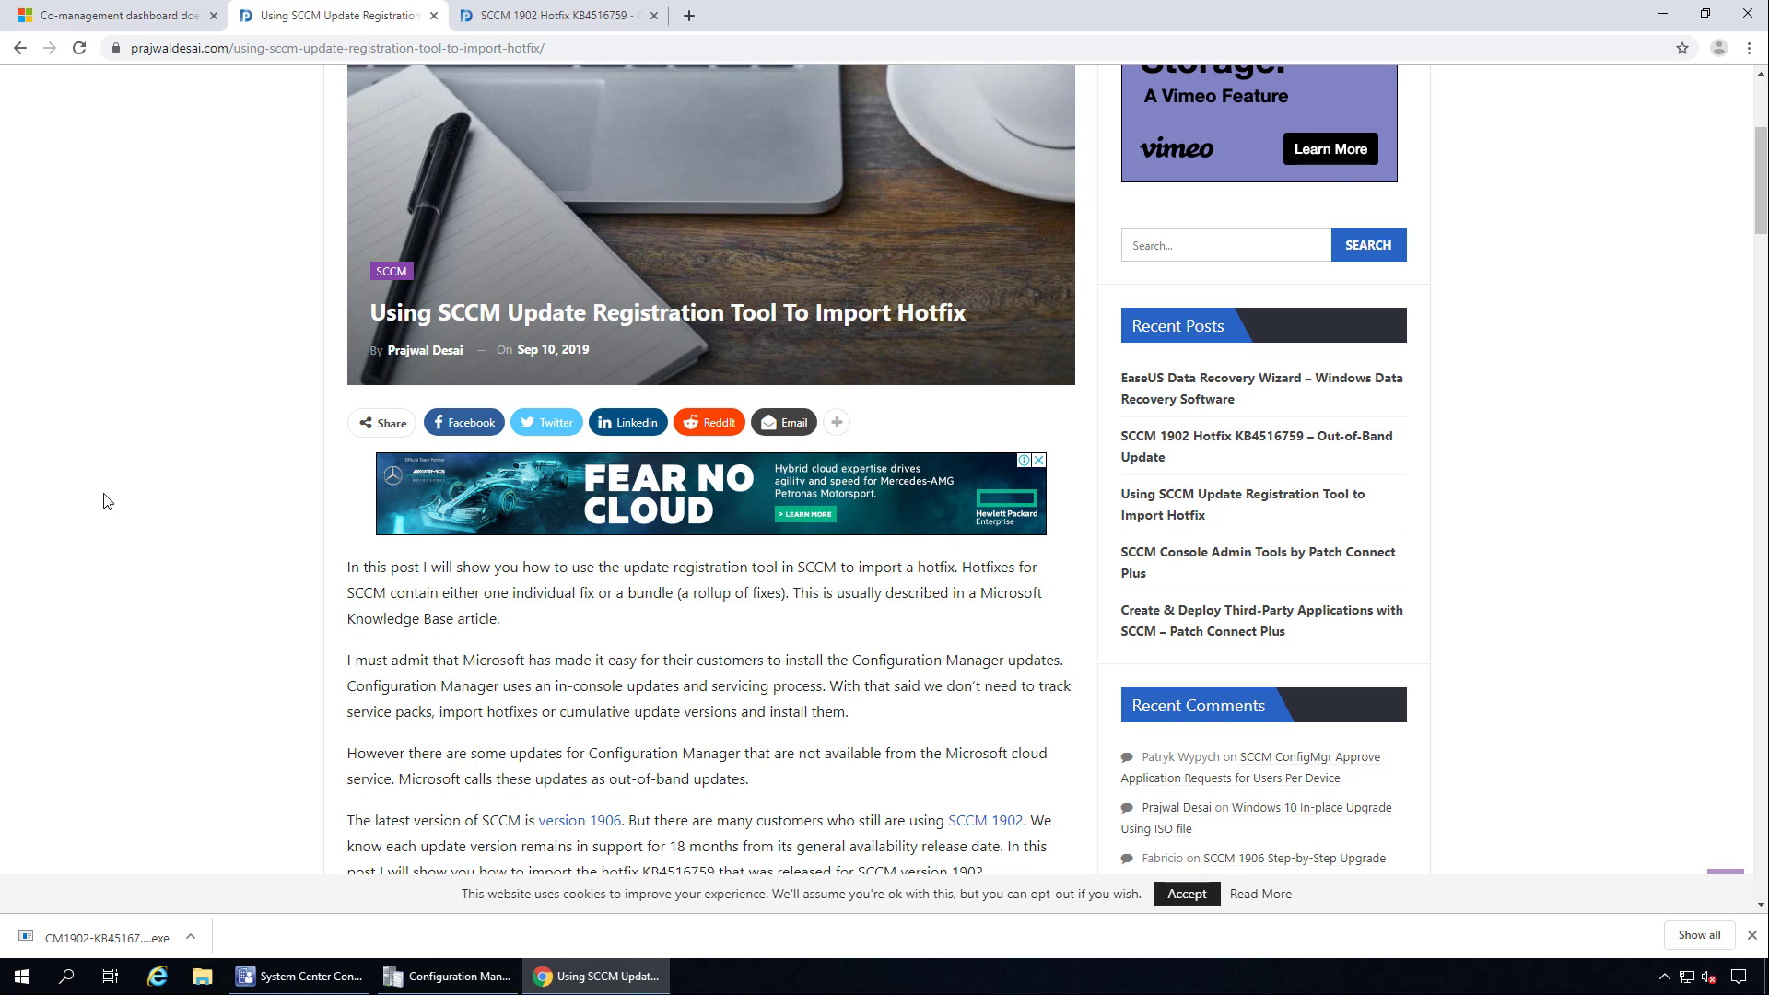
scroll(107, 501, down, 1)
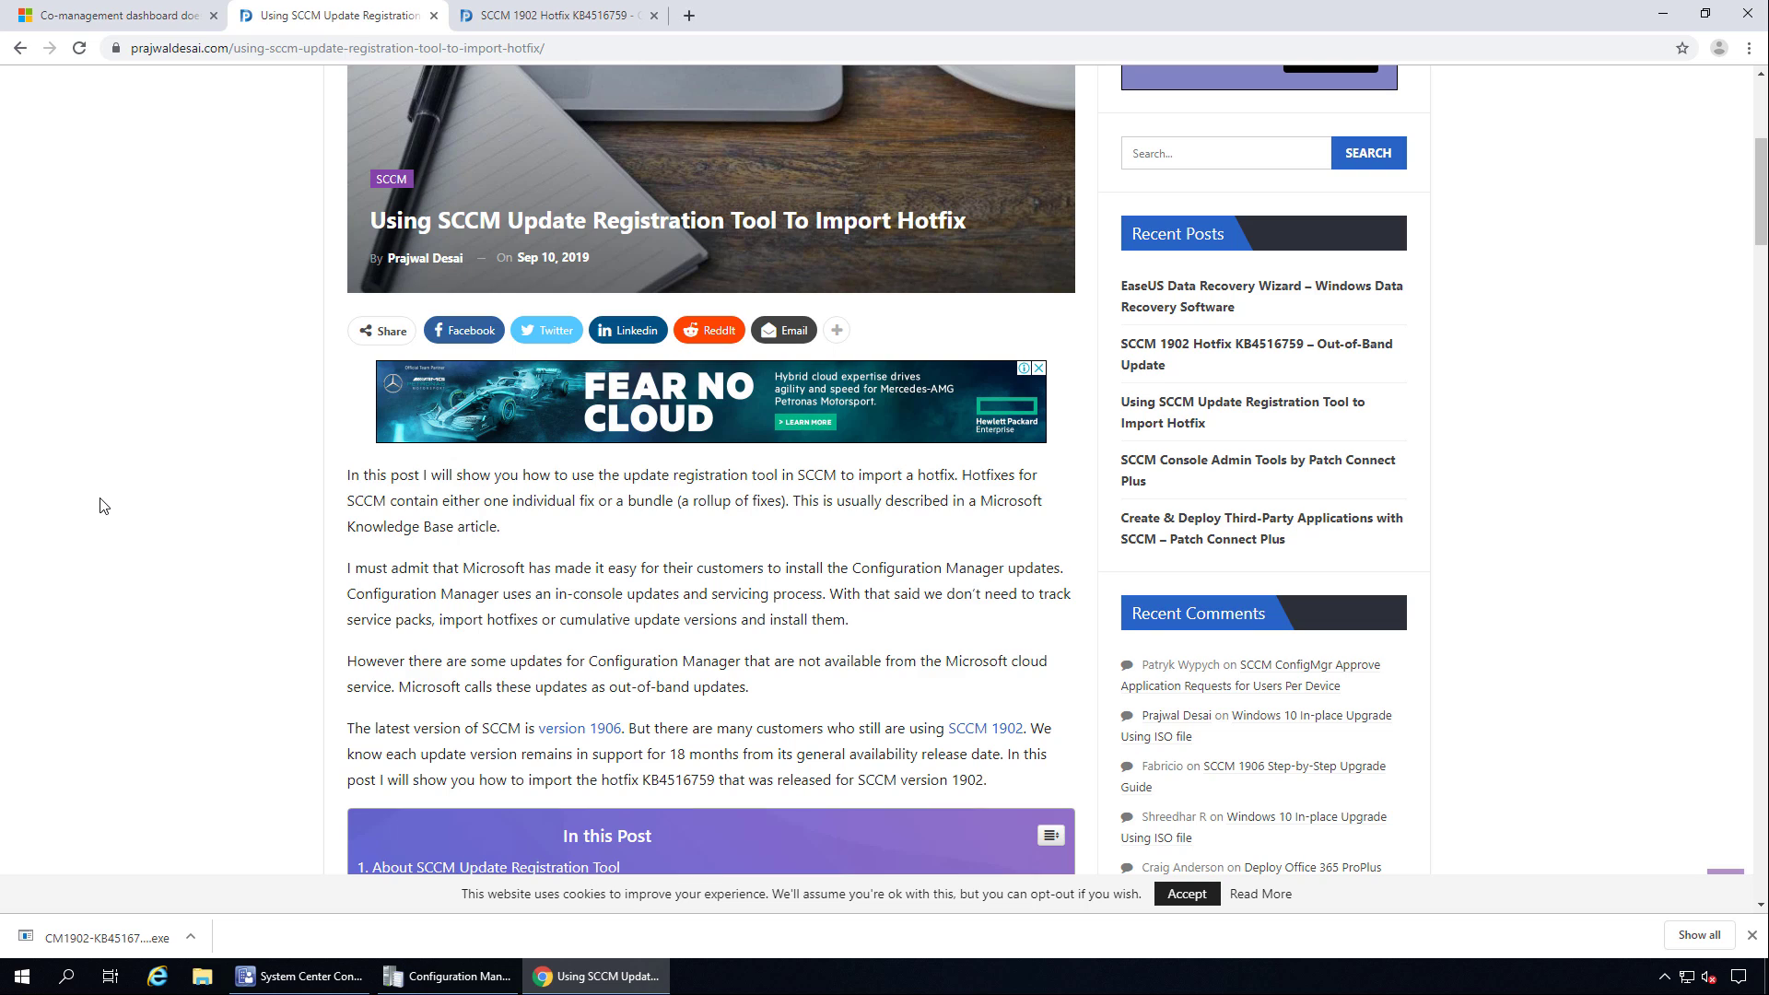
scroll(9, 484, down, 2)
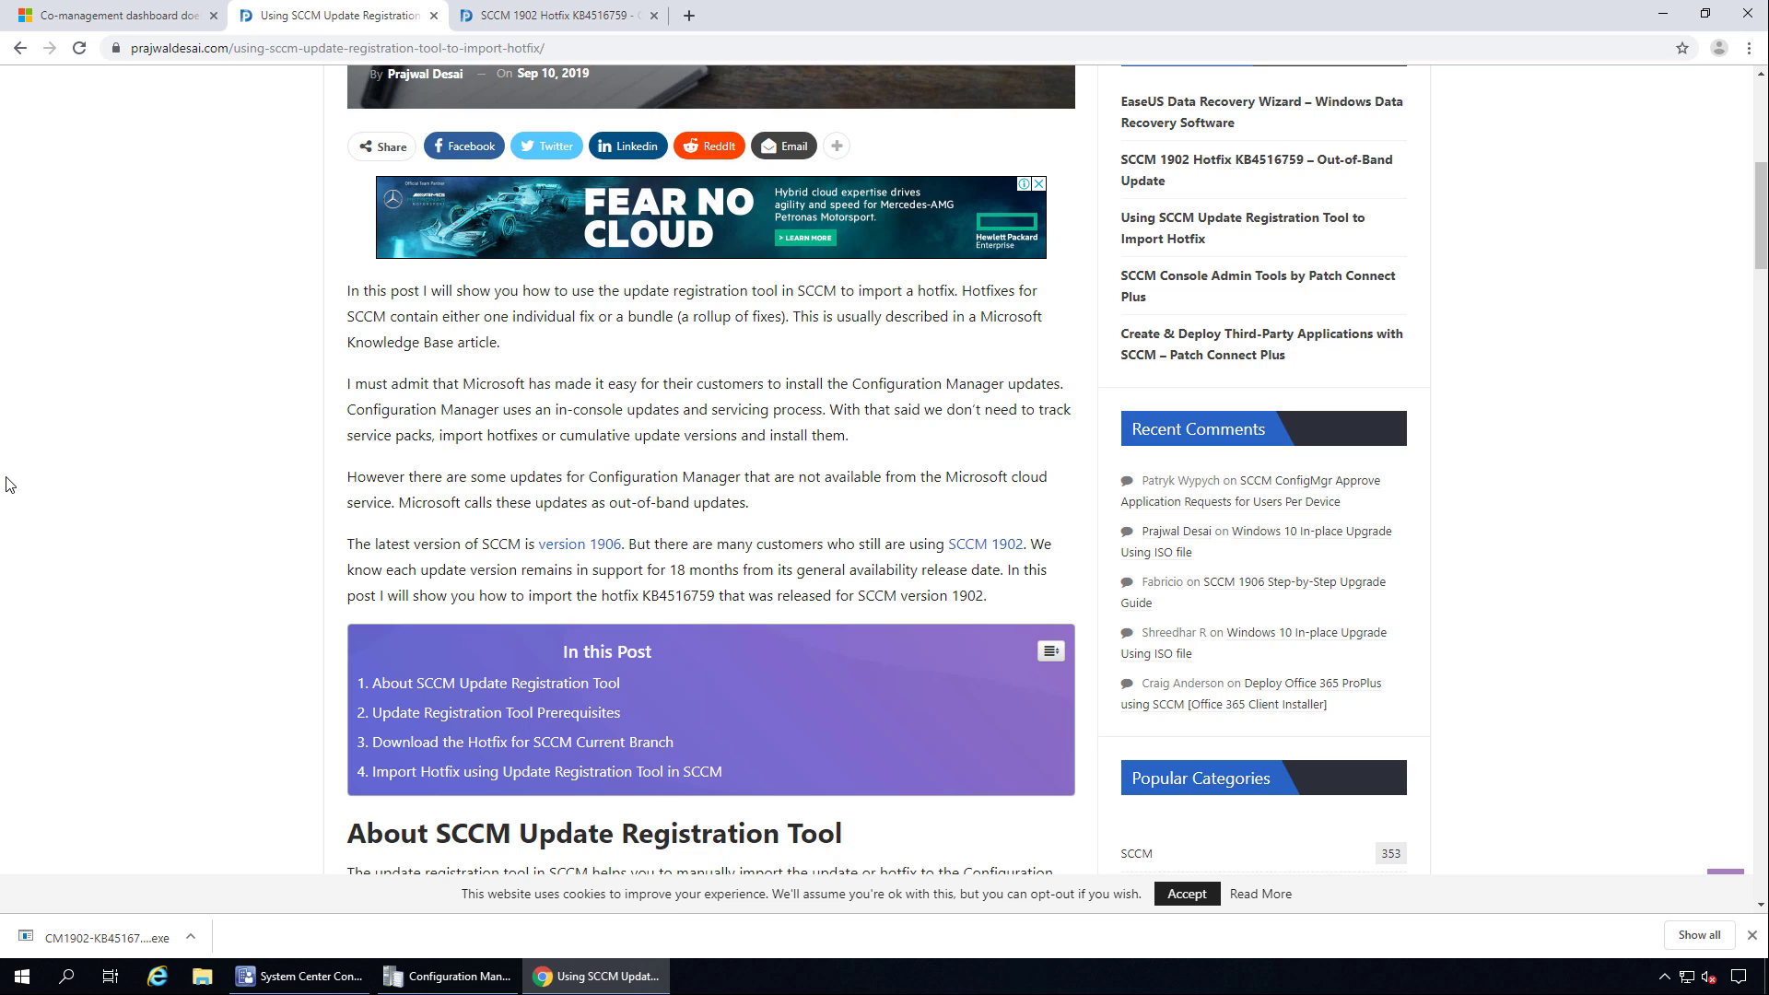
scroll(3, 493, down, 1)
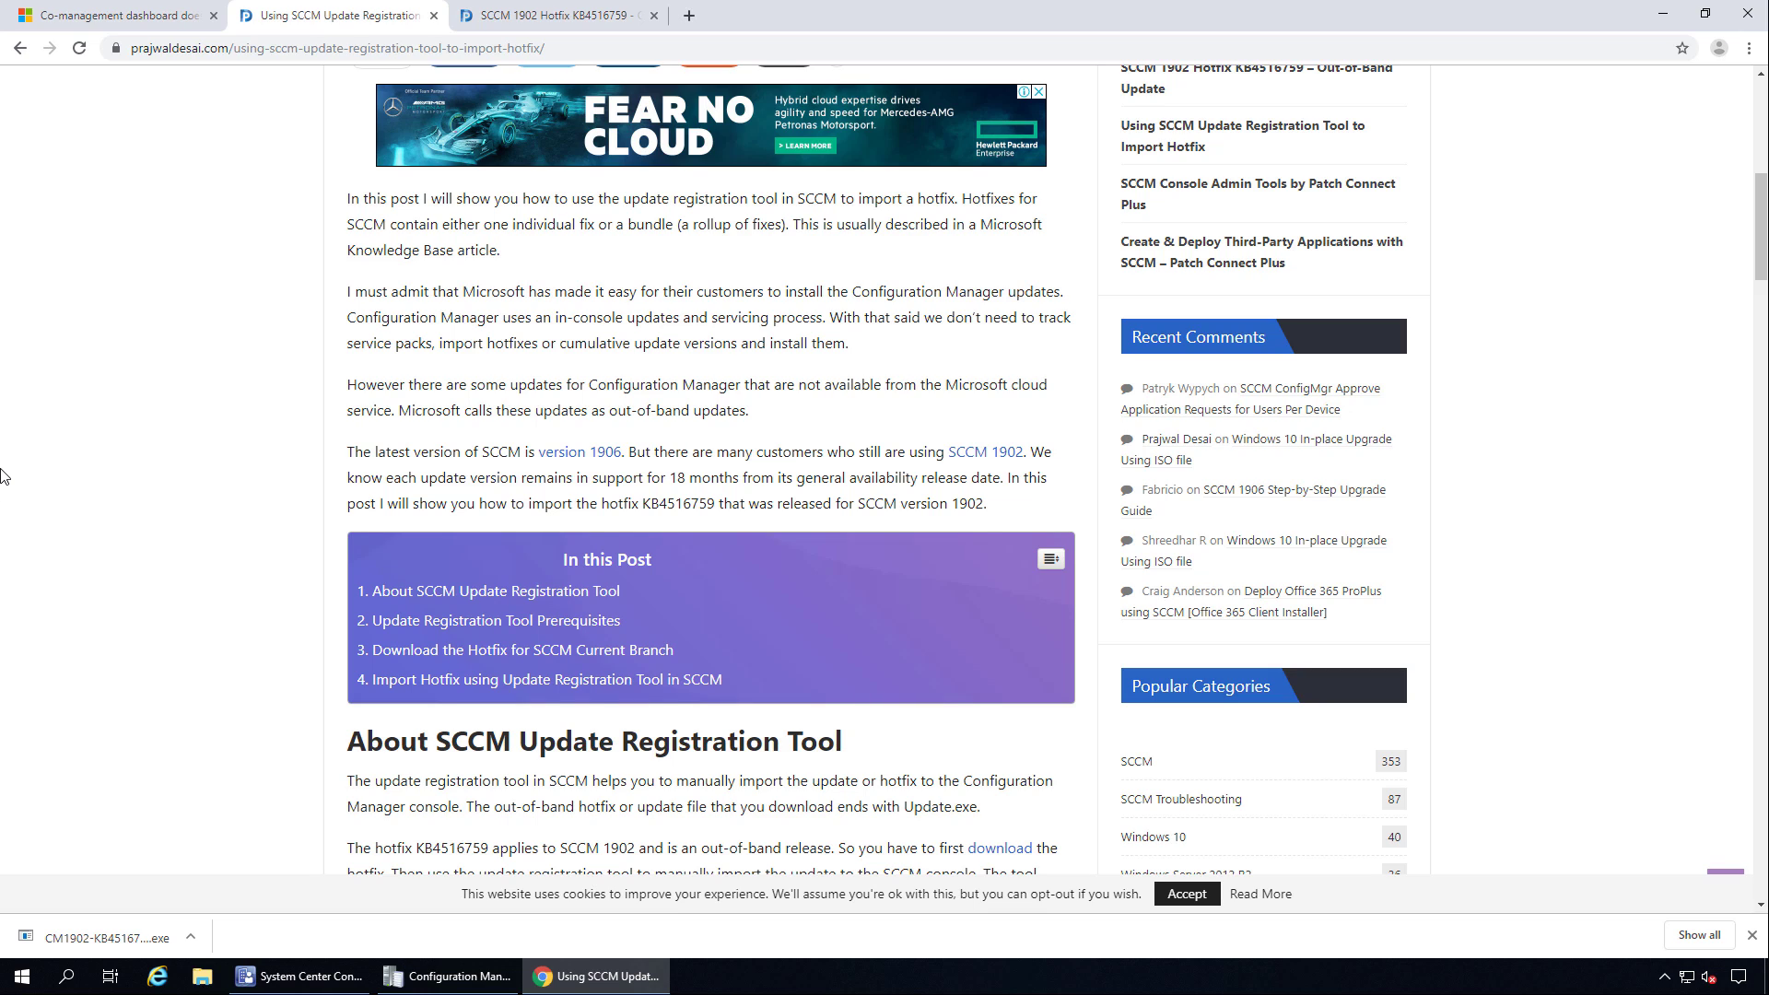
scroll(2, 477, down, 4)
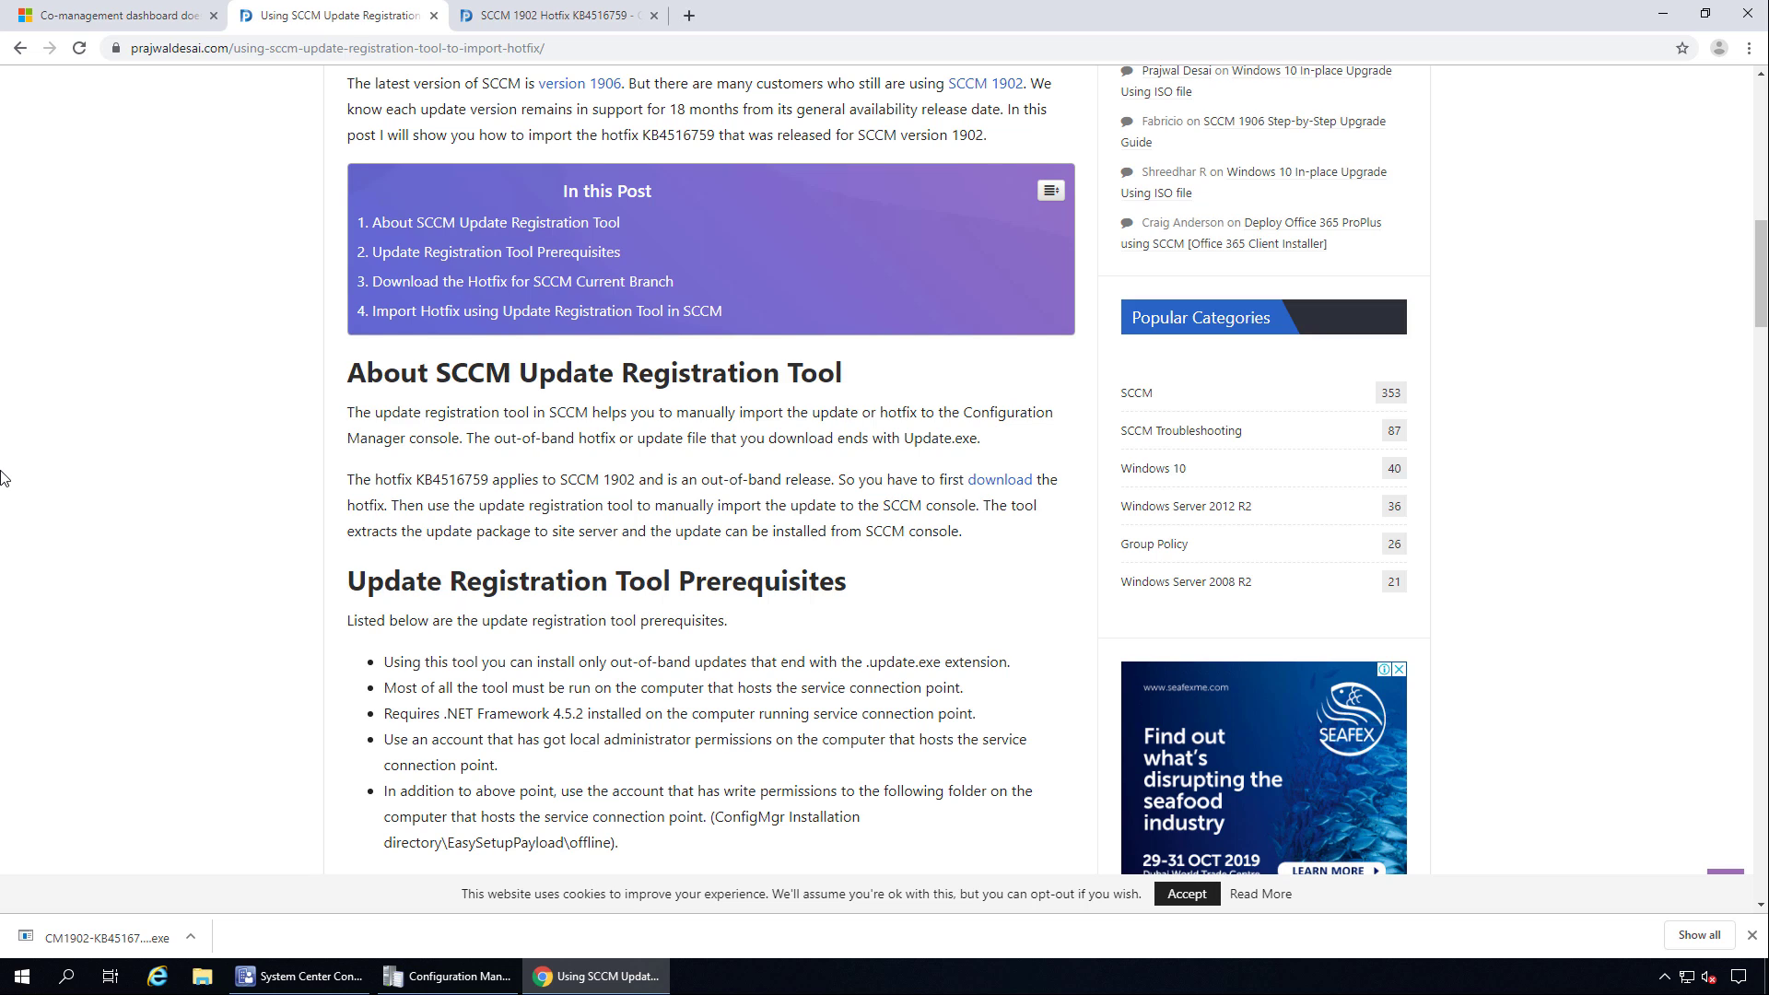
Highlight the EasySetupPayload\offline folder path in the blog guide
scroll(9, 475, down, 3)
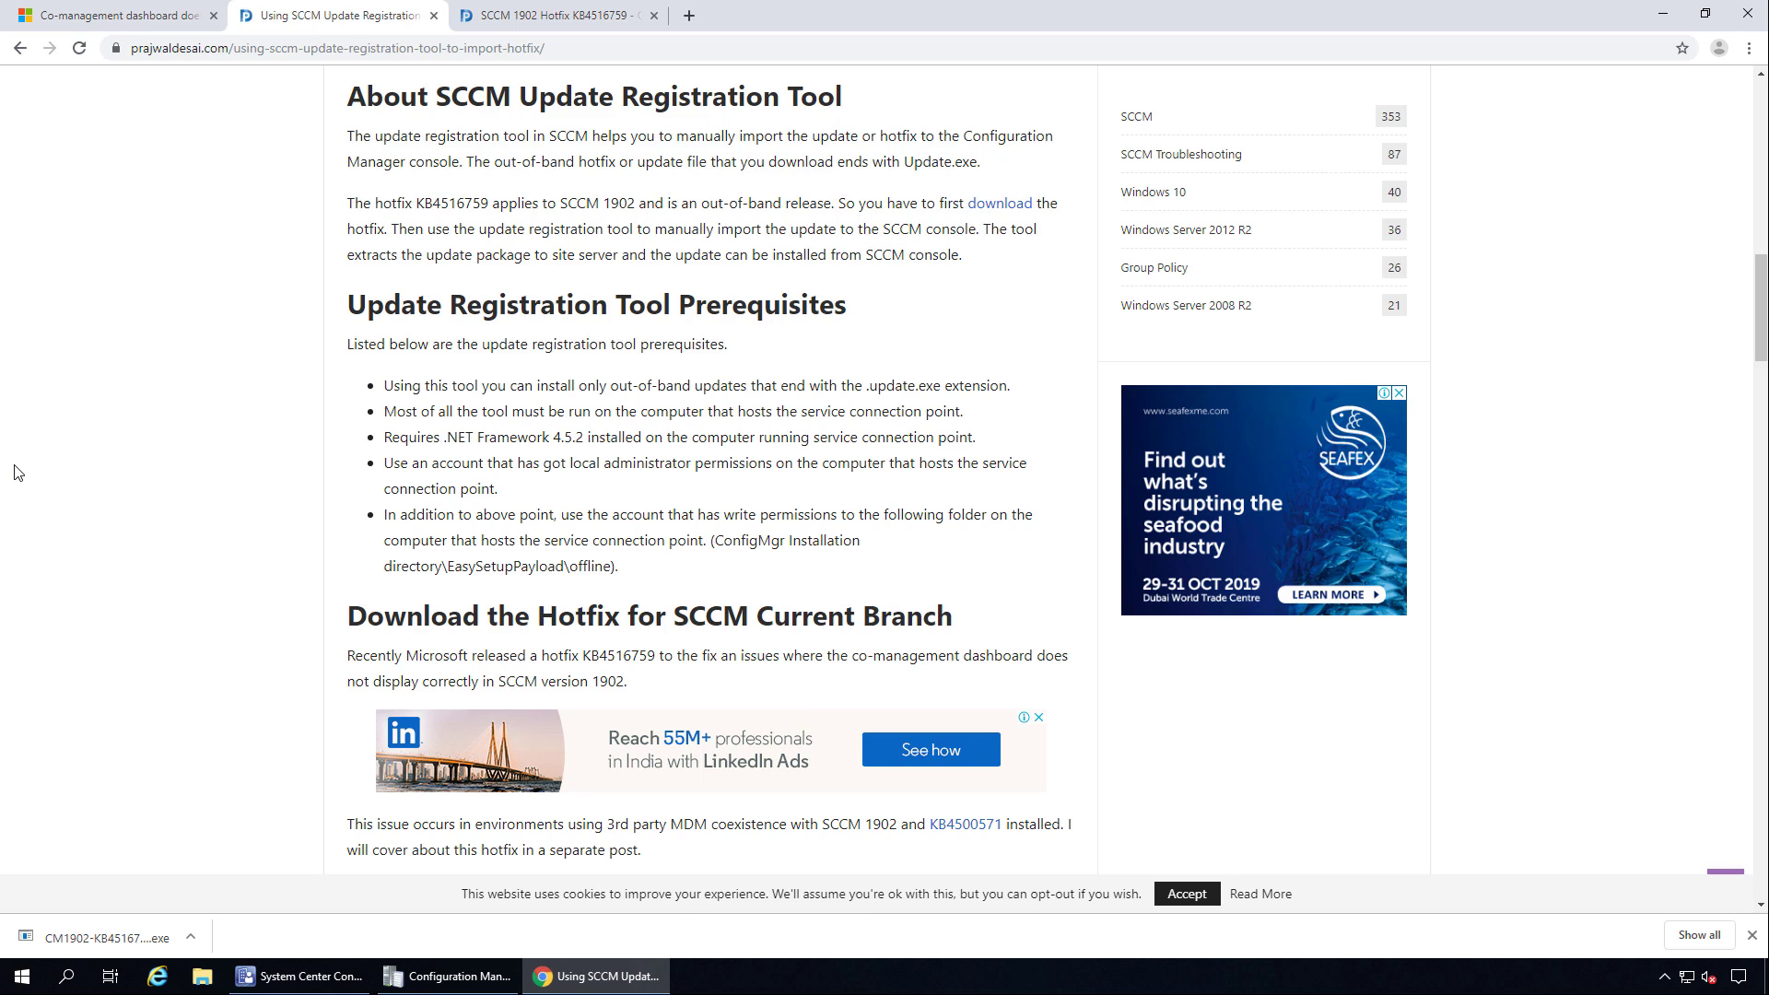
drag(720, 539, 612, 565)
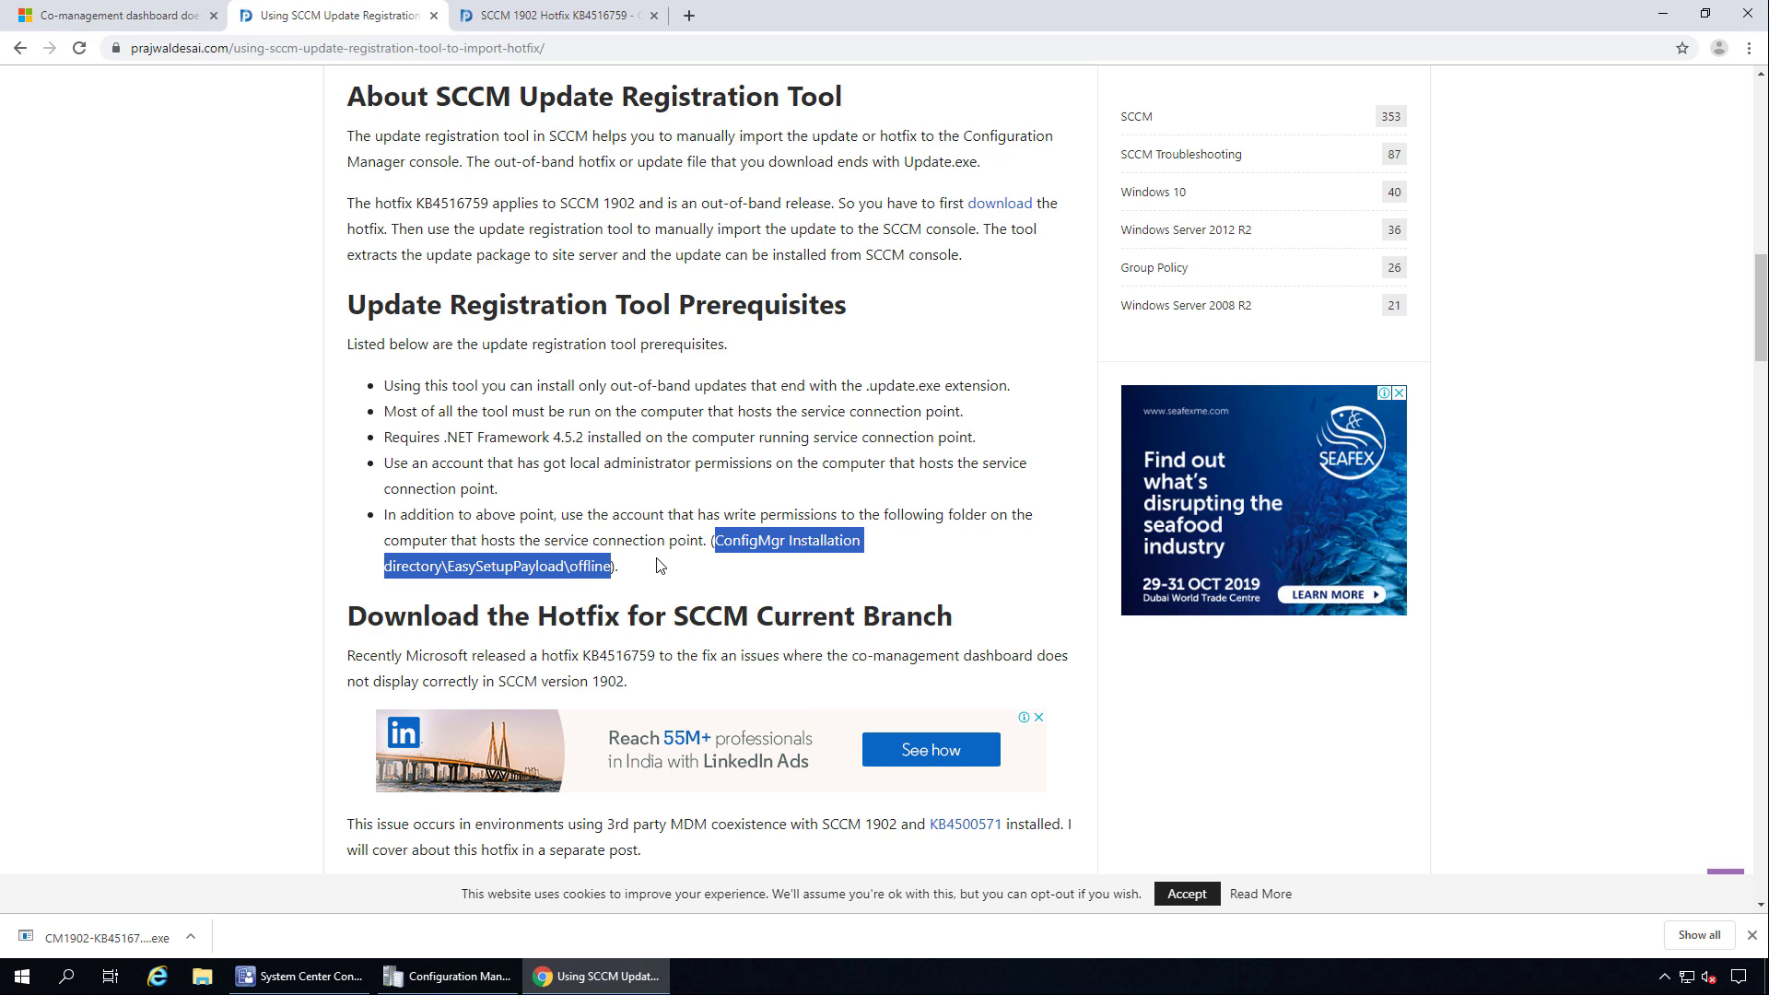
scroll(154, 478, down, 2)
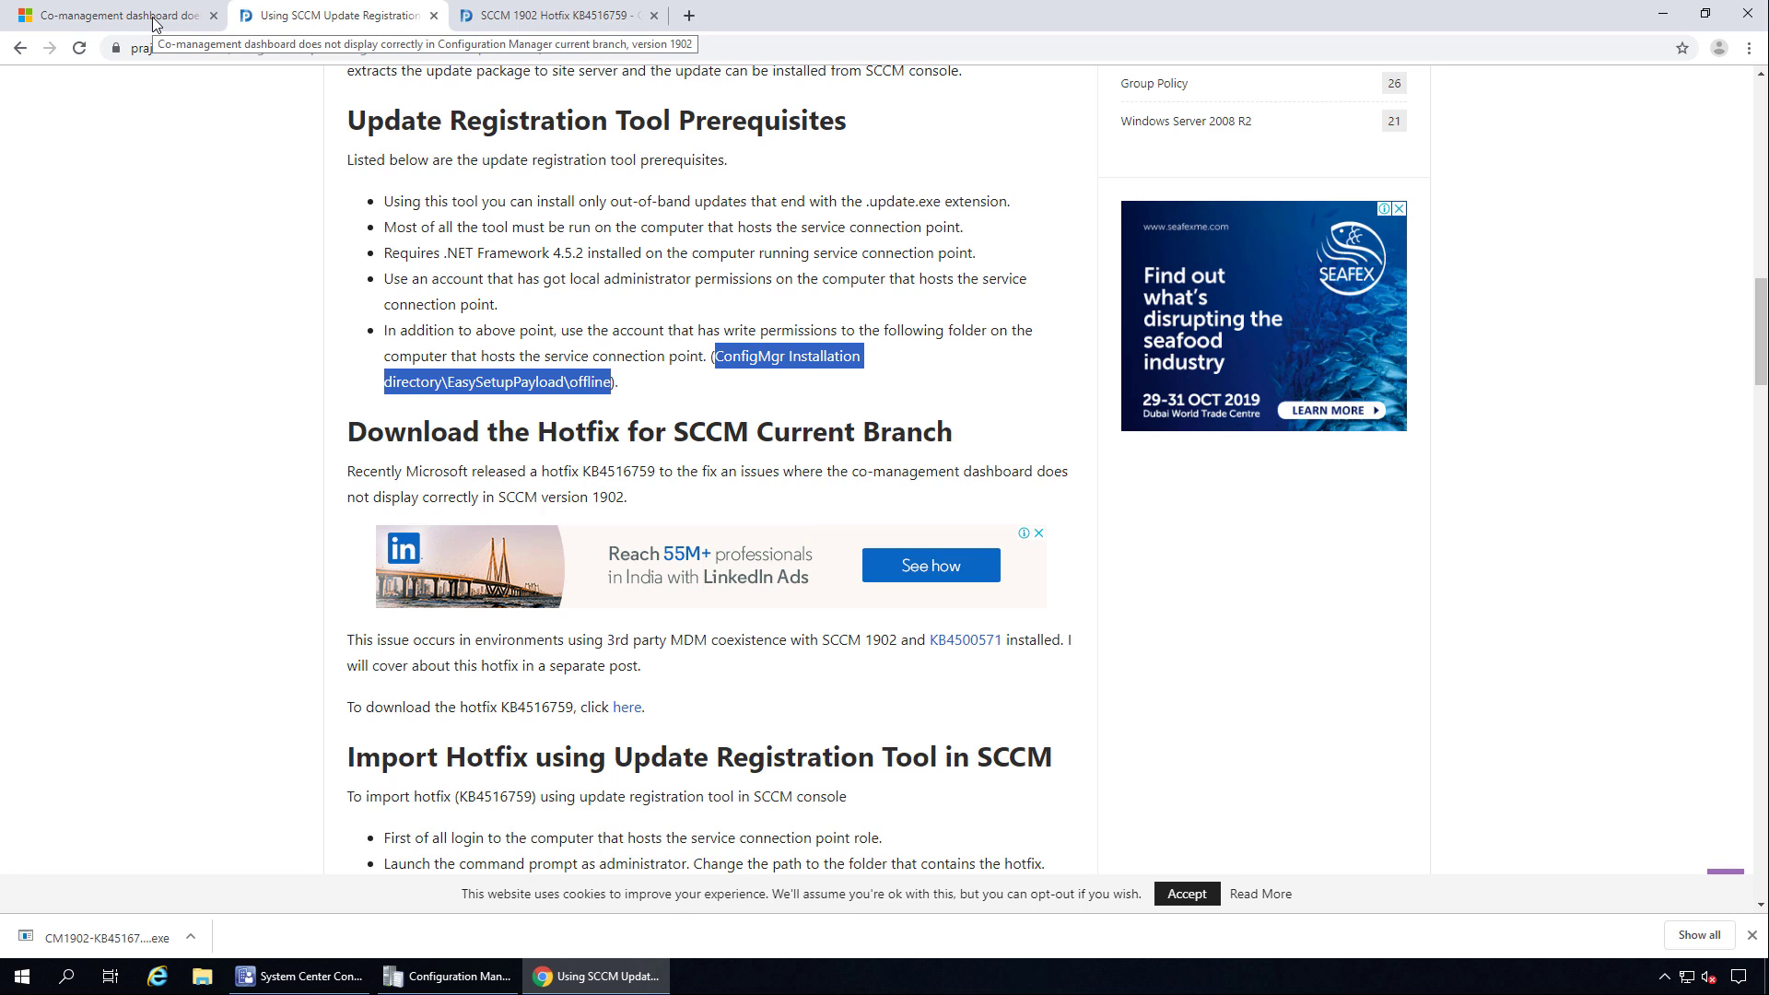
Show the desktop, launch an elevated Administrator Command Prompt, and open File Explorer
right_click(1071, 991)
click(1137, 858)
right_click(22, 976)
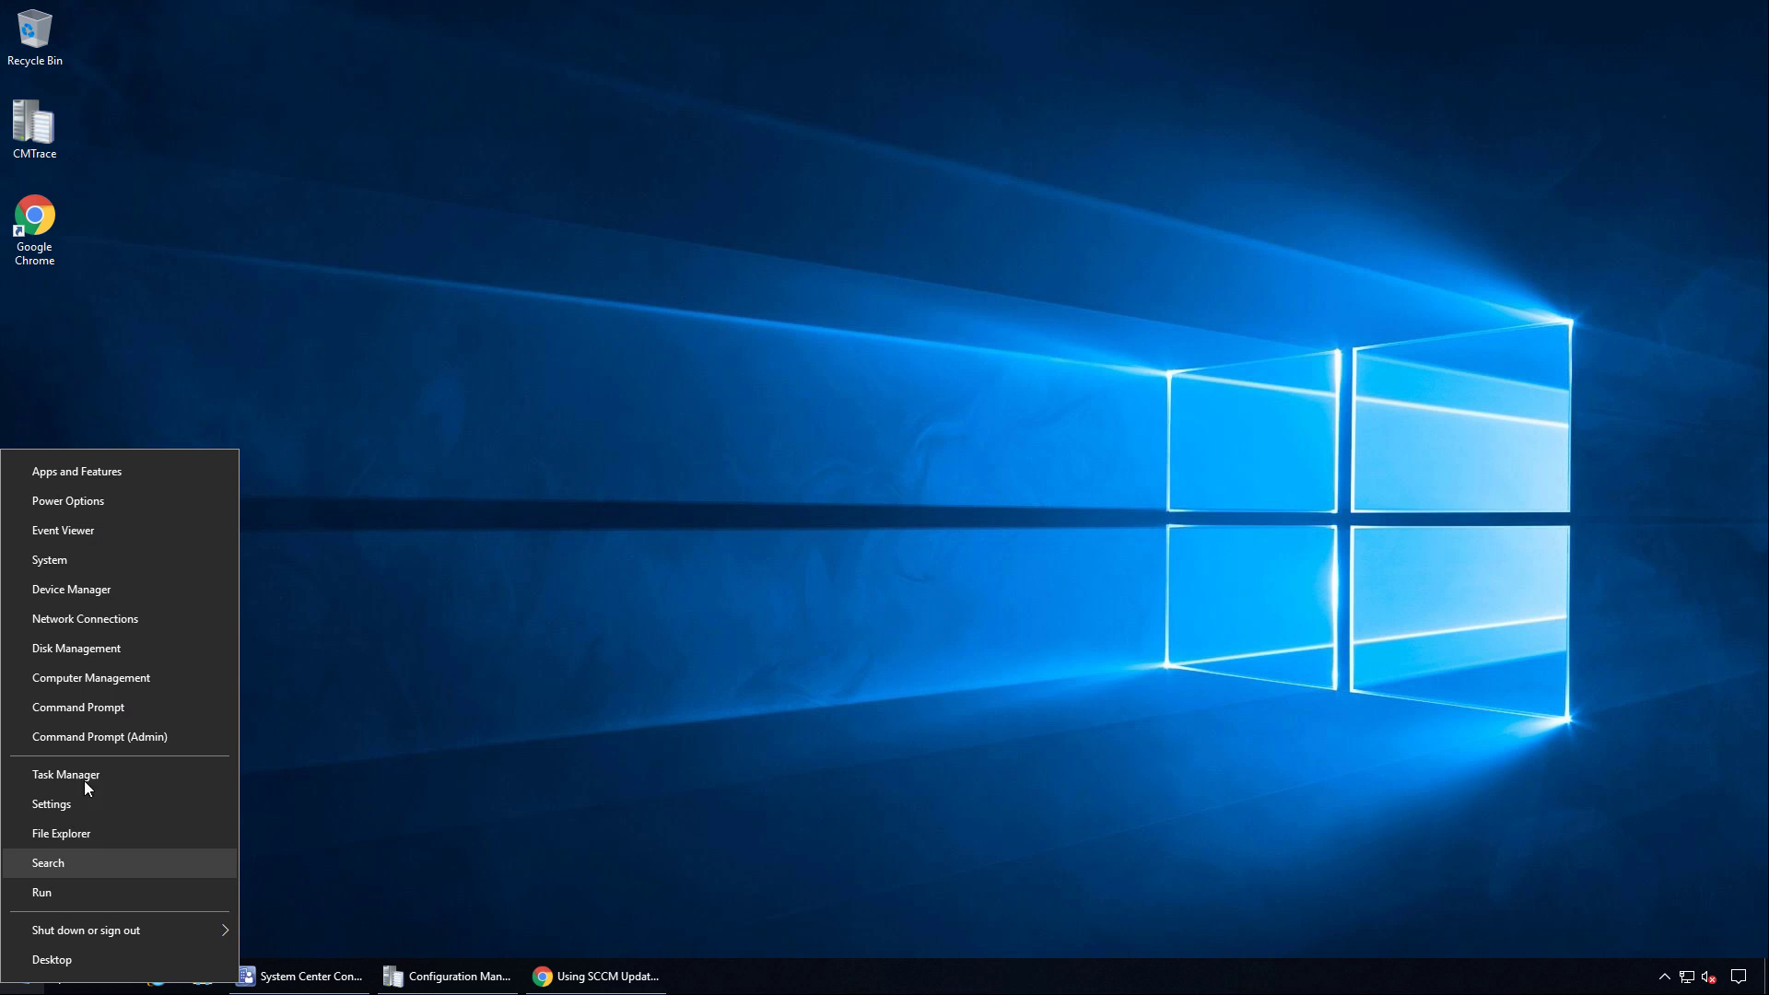
click(127, 732)
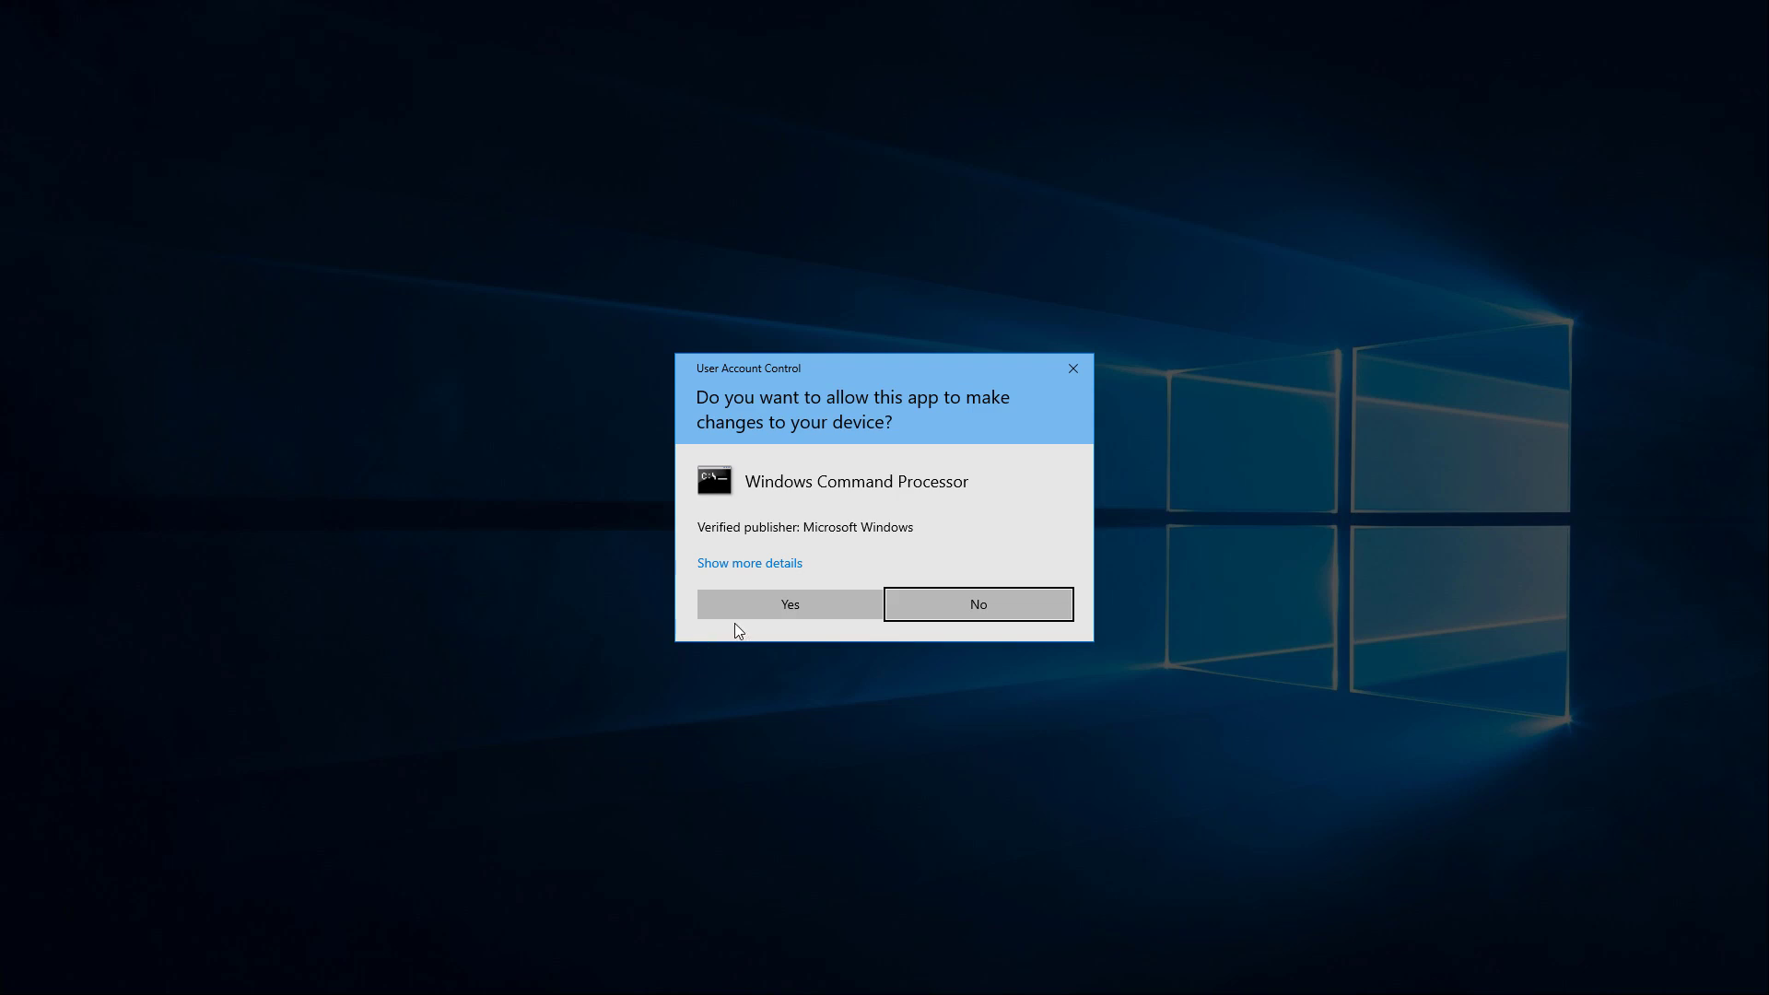
click(759, 608)
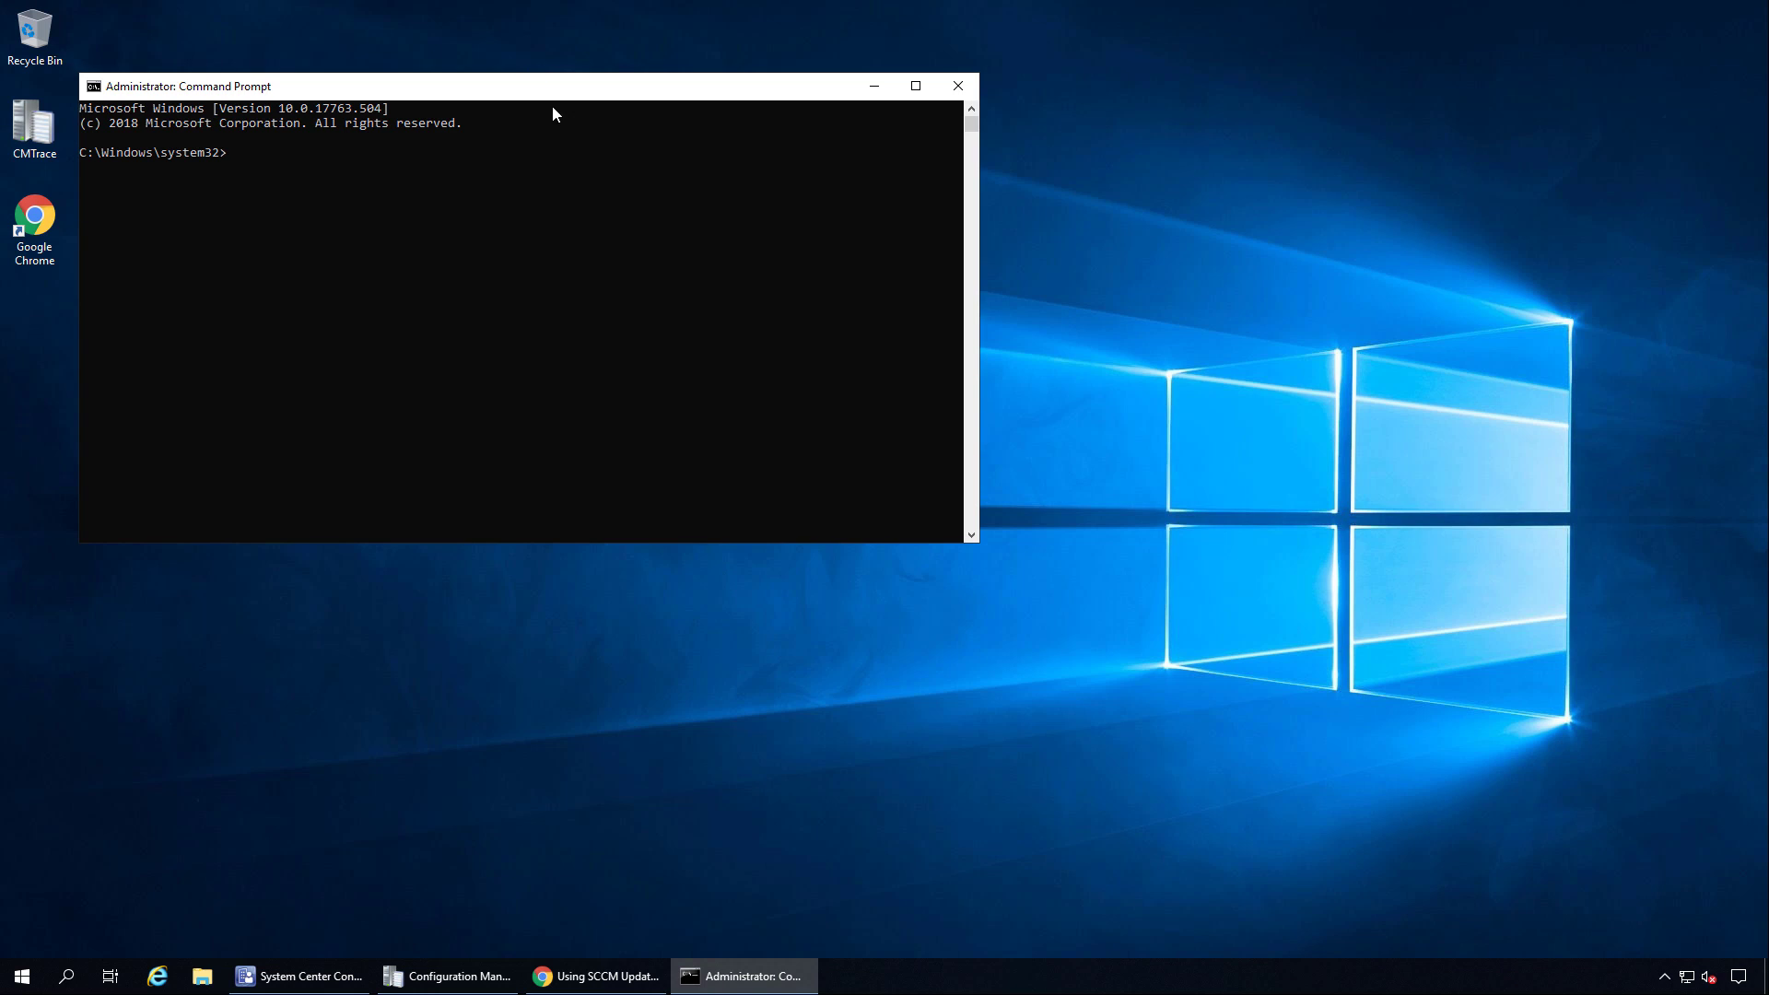
drag(533, 87, 768, 145)
click(201, 976)
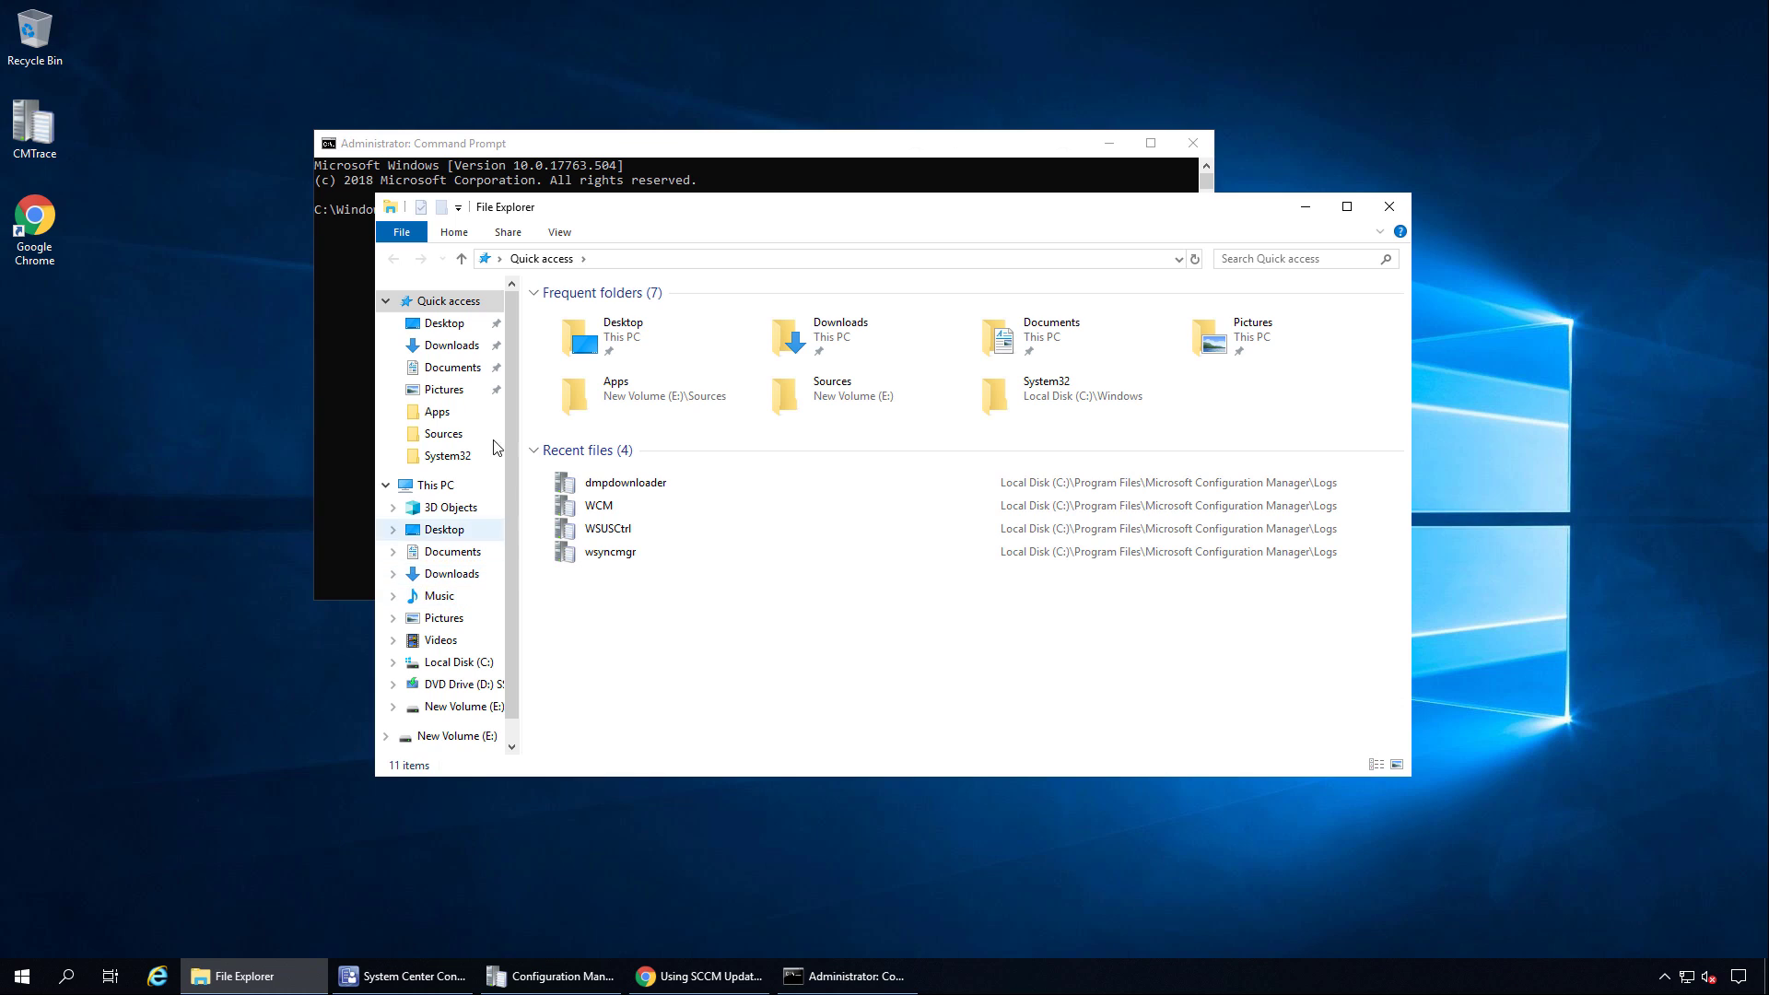
Copy the CM1902-KB4516759.ConfigMgr.Update file from Downloads
click(451, 345)
click(640, 337)
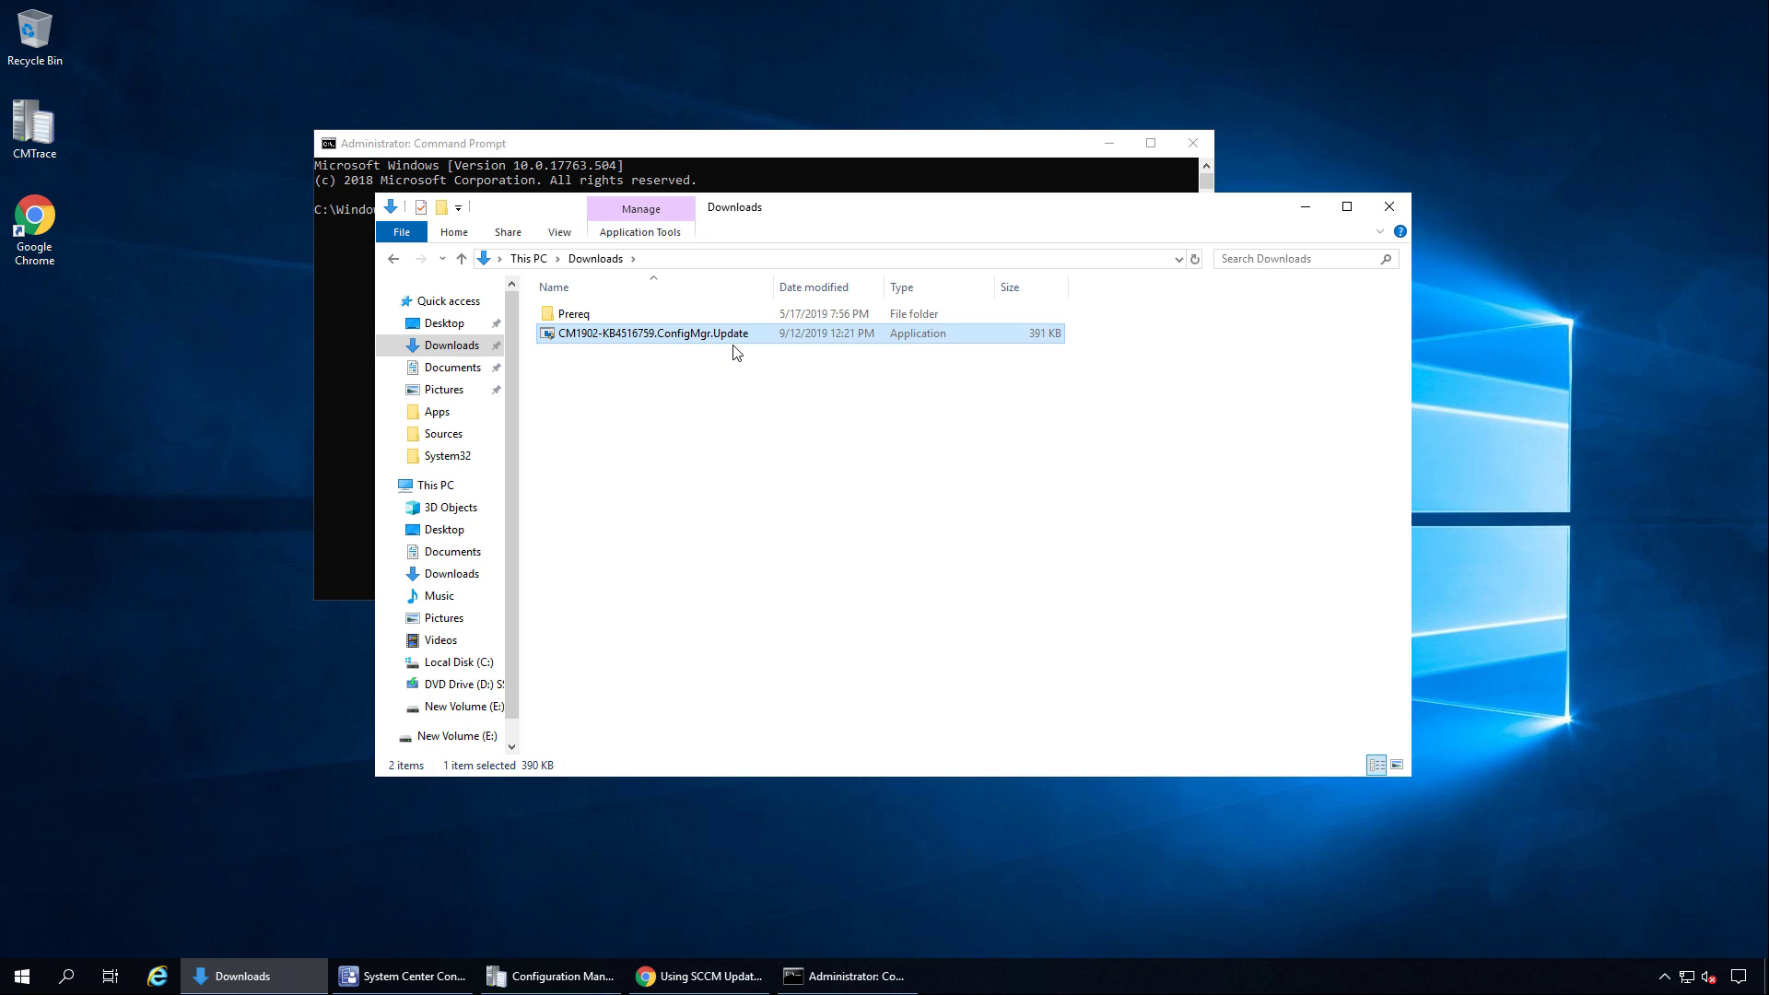
right_click(650, 334)
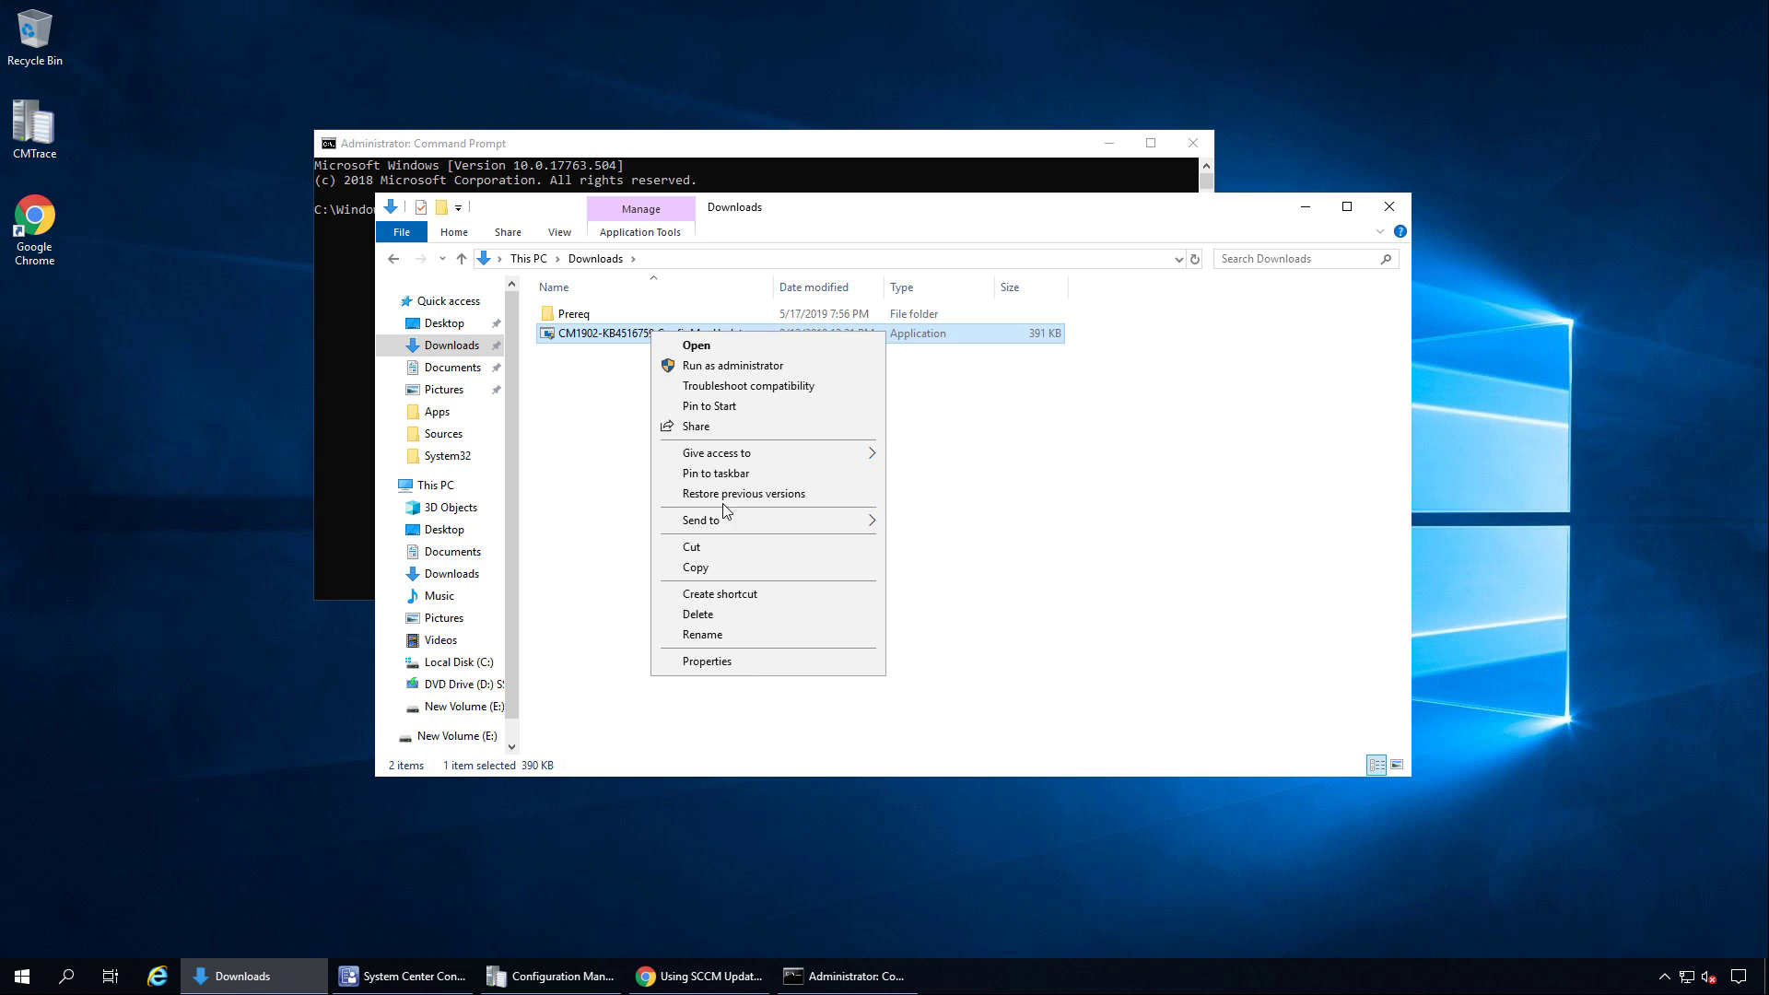
click(696, 567)
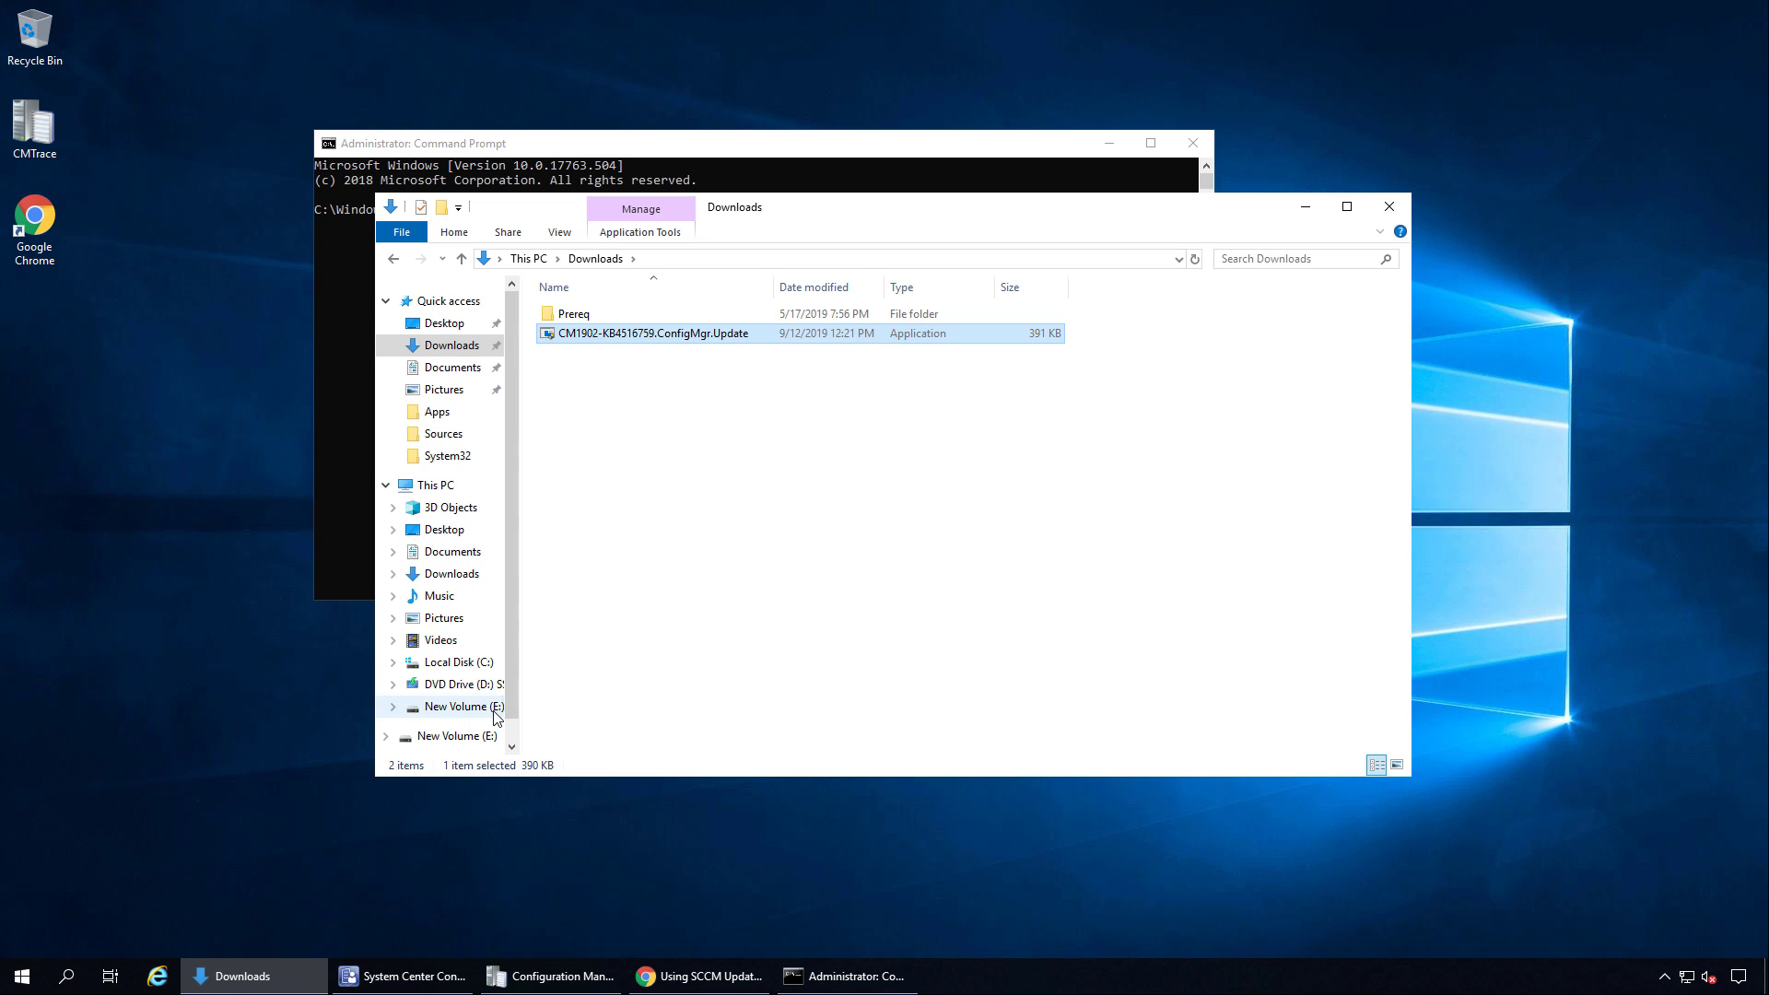
Create a new folder named hotfix inside E:\Sources
click(463, 705)
double_click(580, 430)
right_click(603, 493)
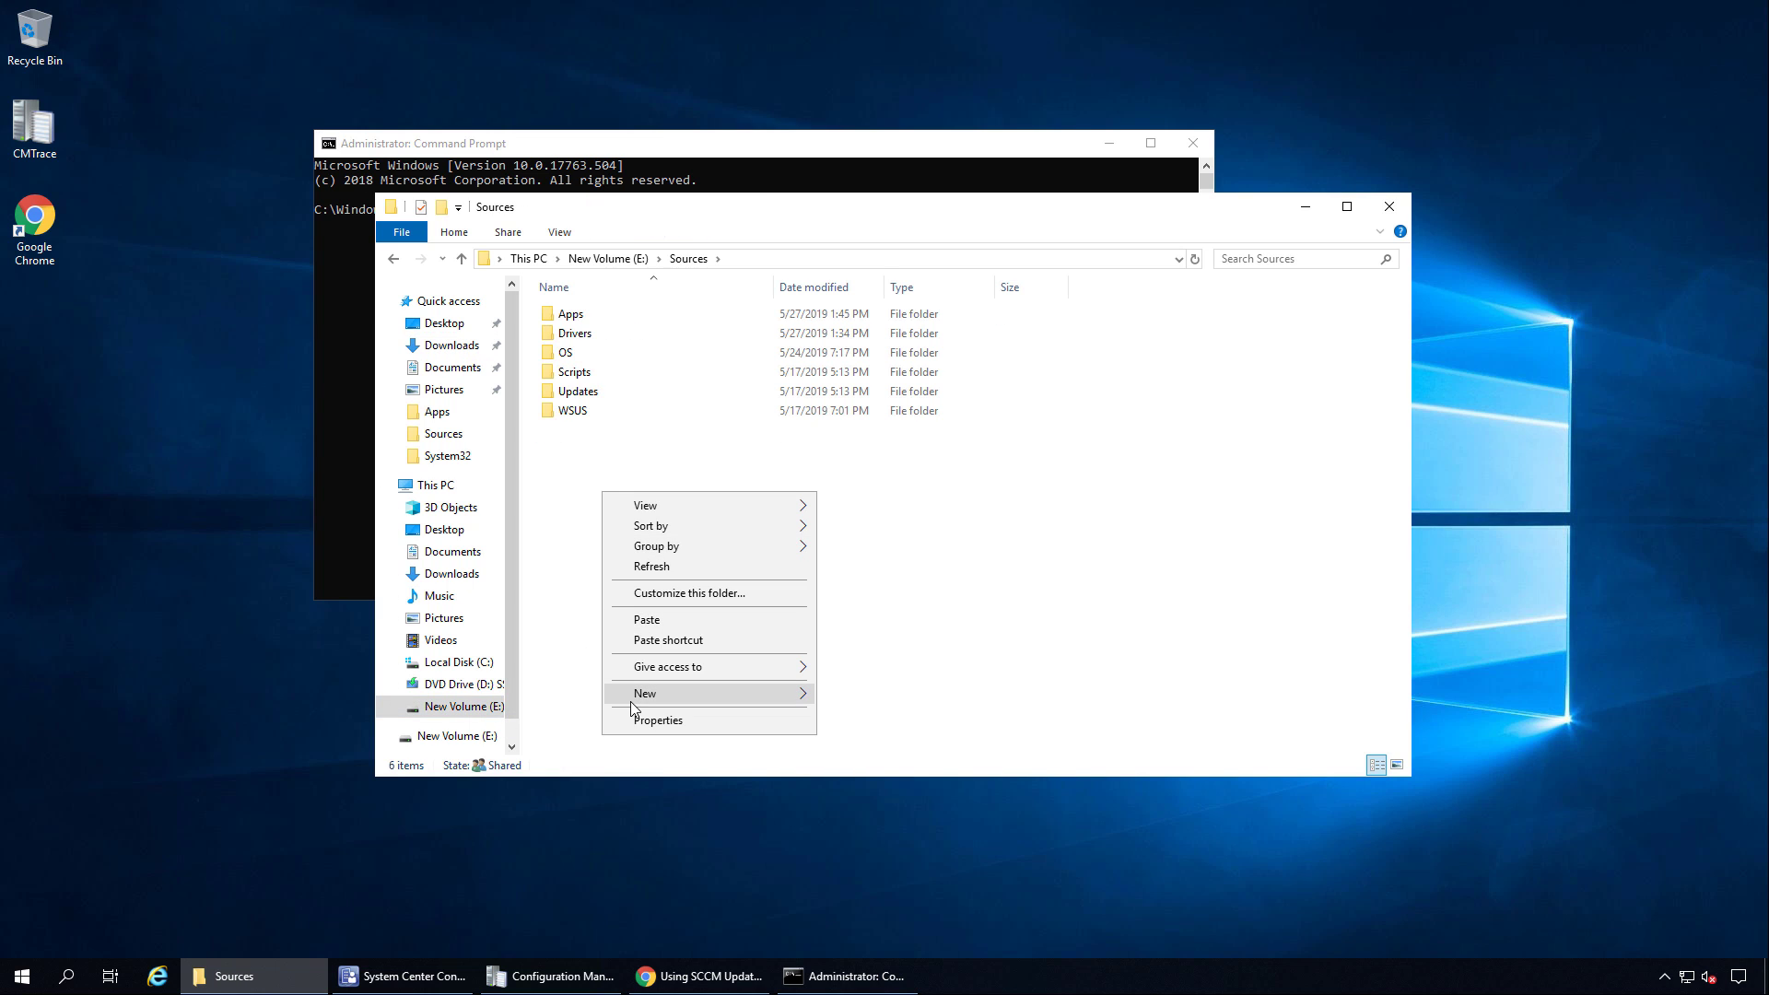
mouse_move(663, 705)
click(866, 696)
text(hotfi)
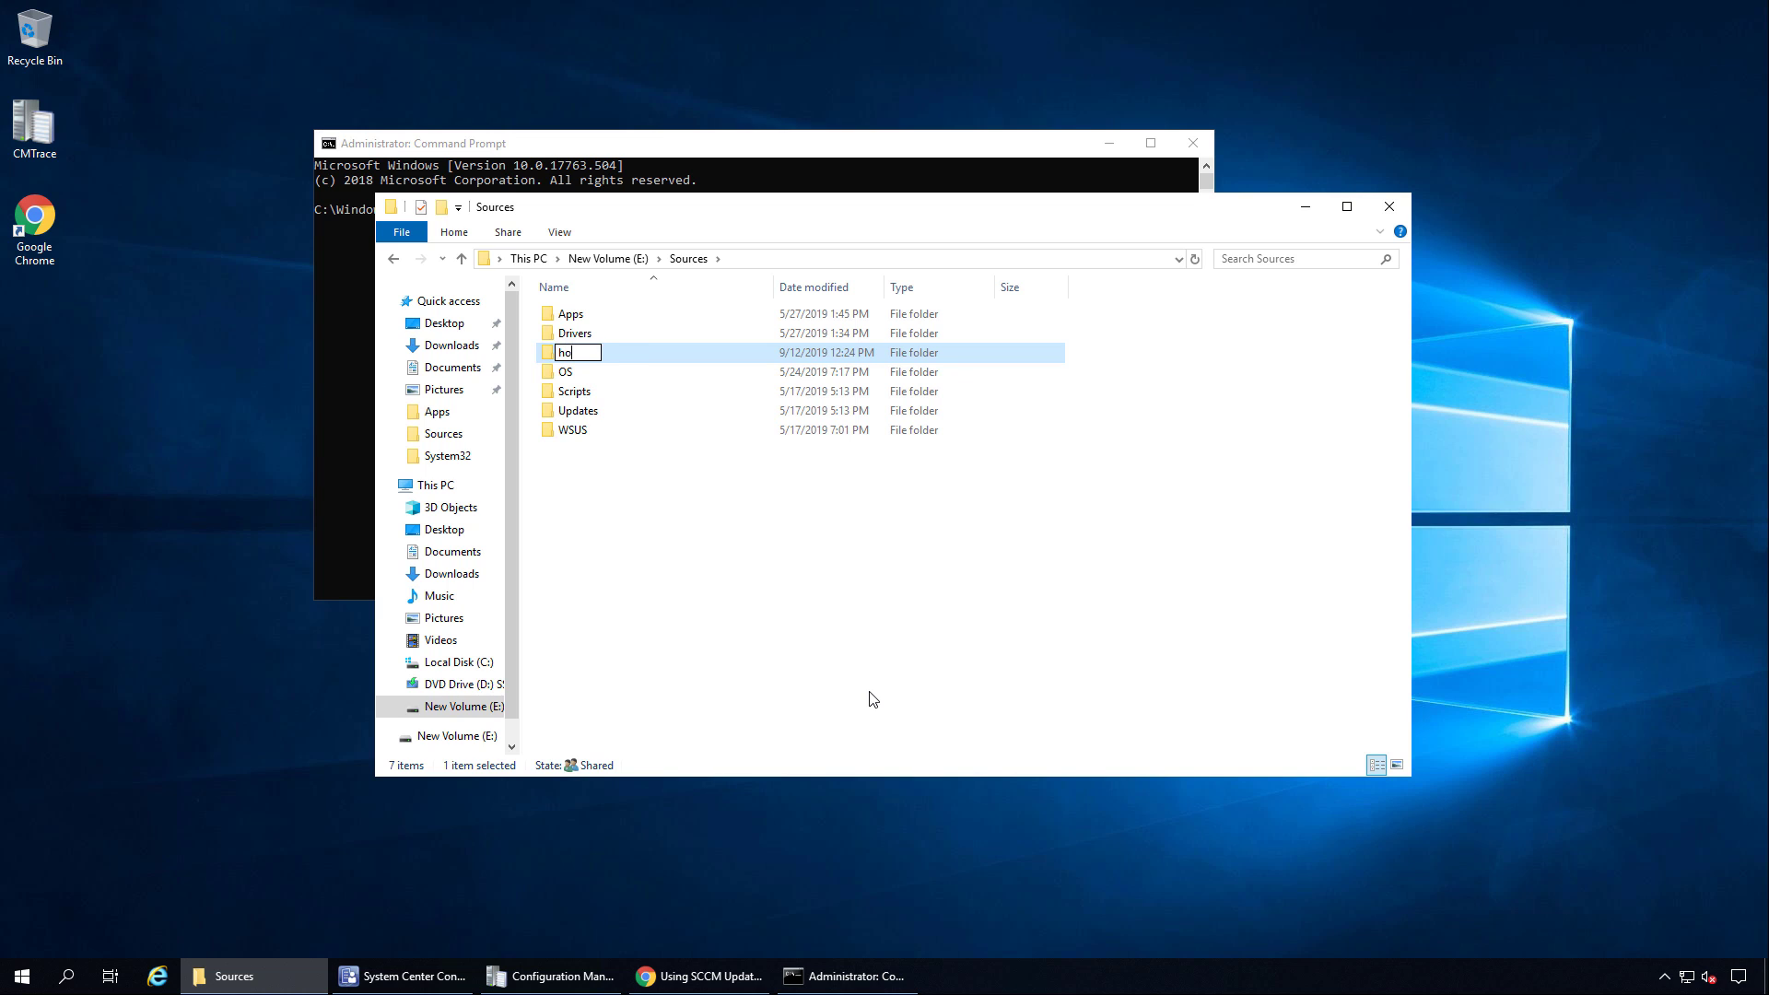
text(x)
key(Return)
key(Return)
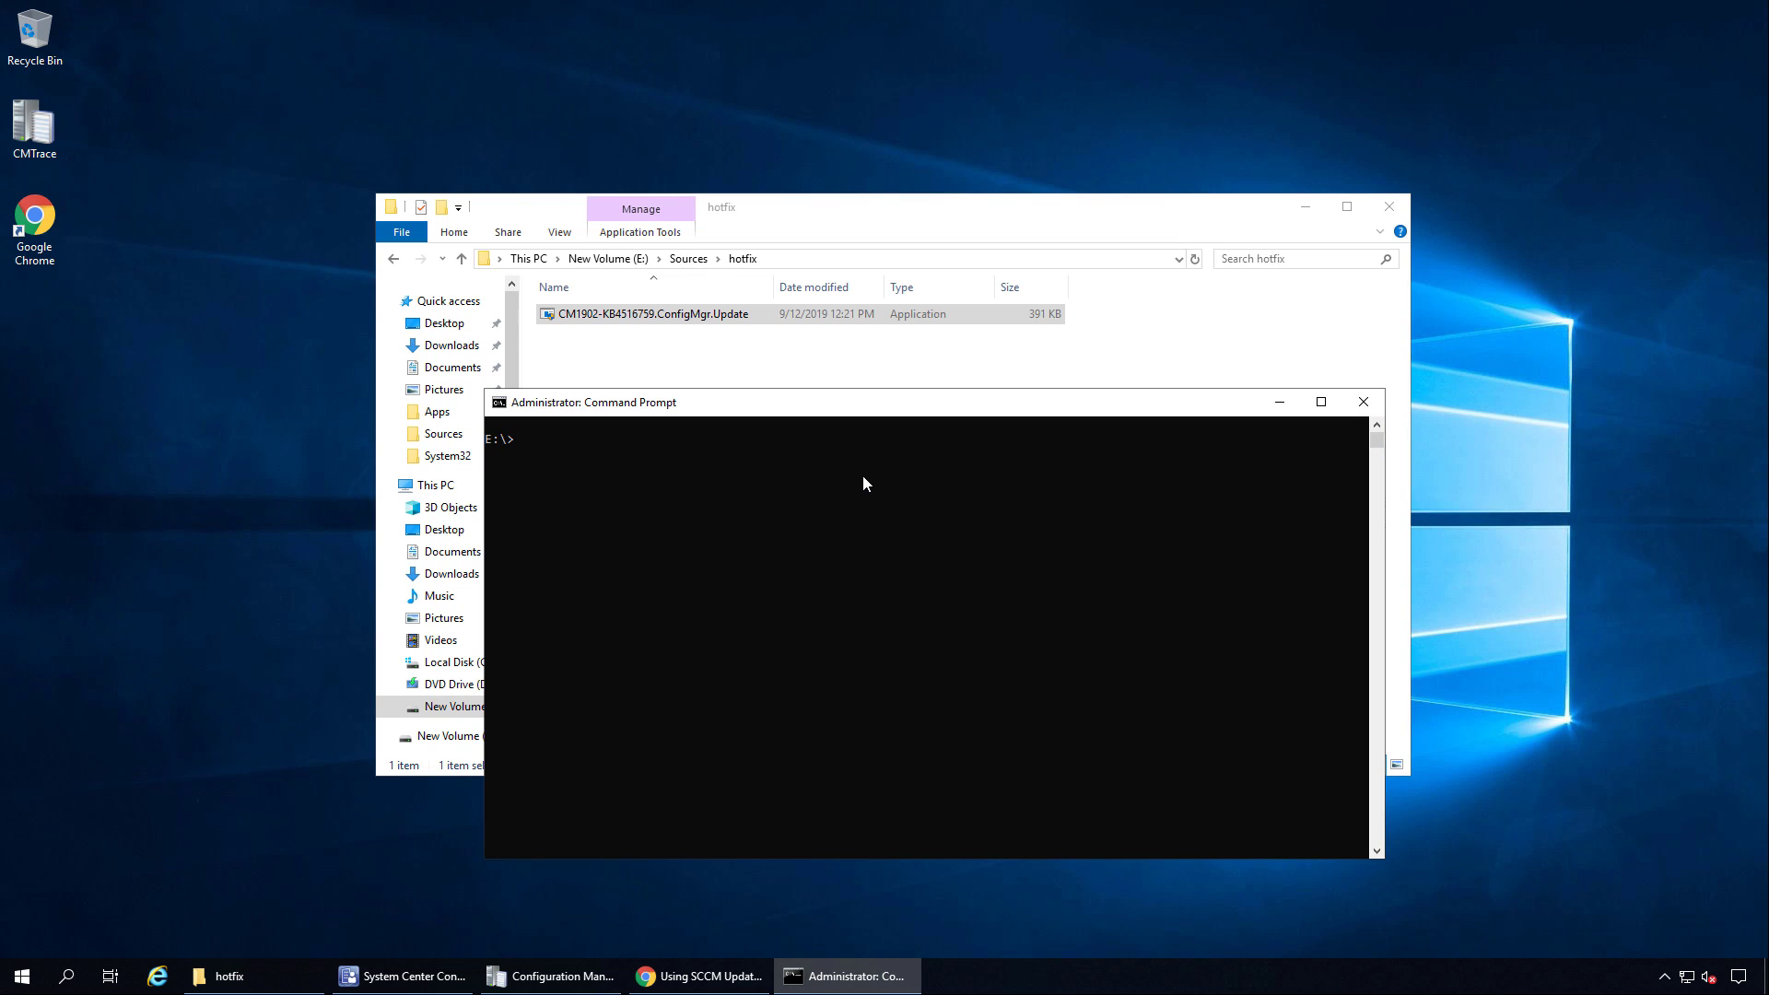
From Sources\hotfix, run CM1902-KB4516759.ConfigMgr.Update.exe in Command Prompt
text(cd Sources\hotfix)
key(Return)
text(CM1)
key(Tab)
key(Return)
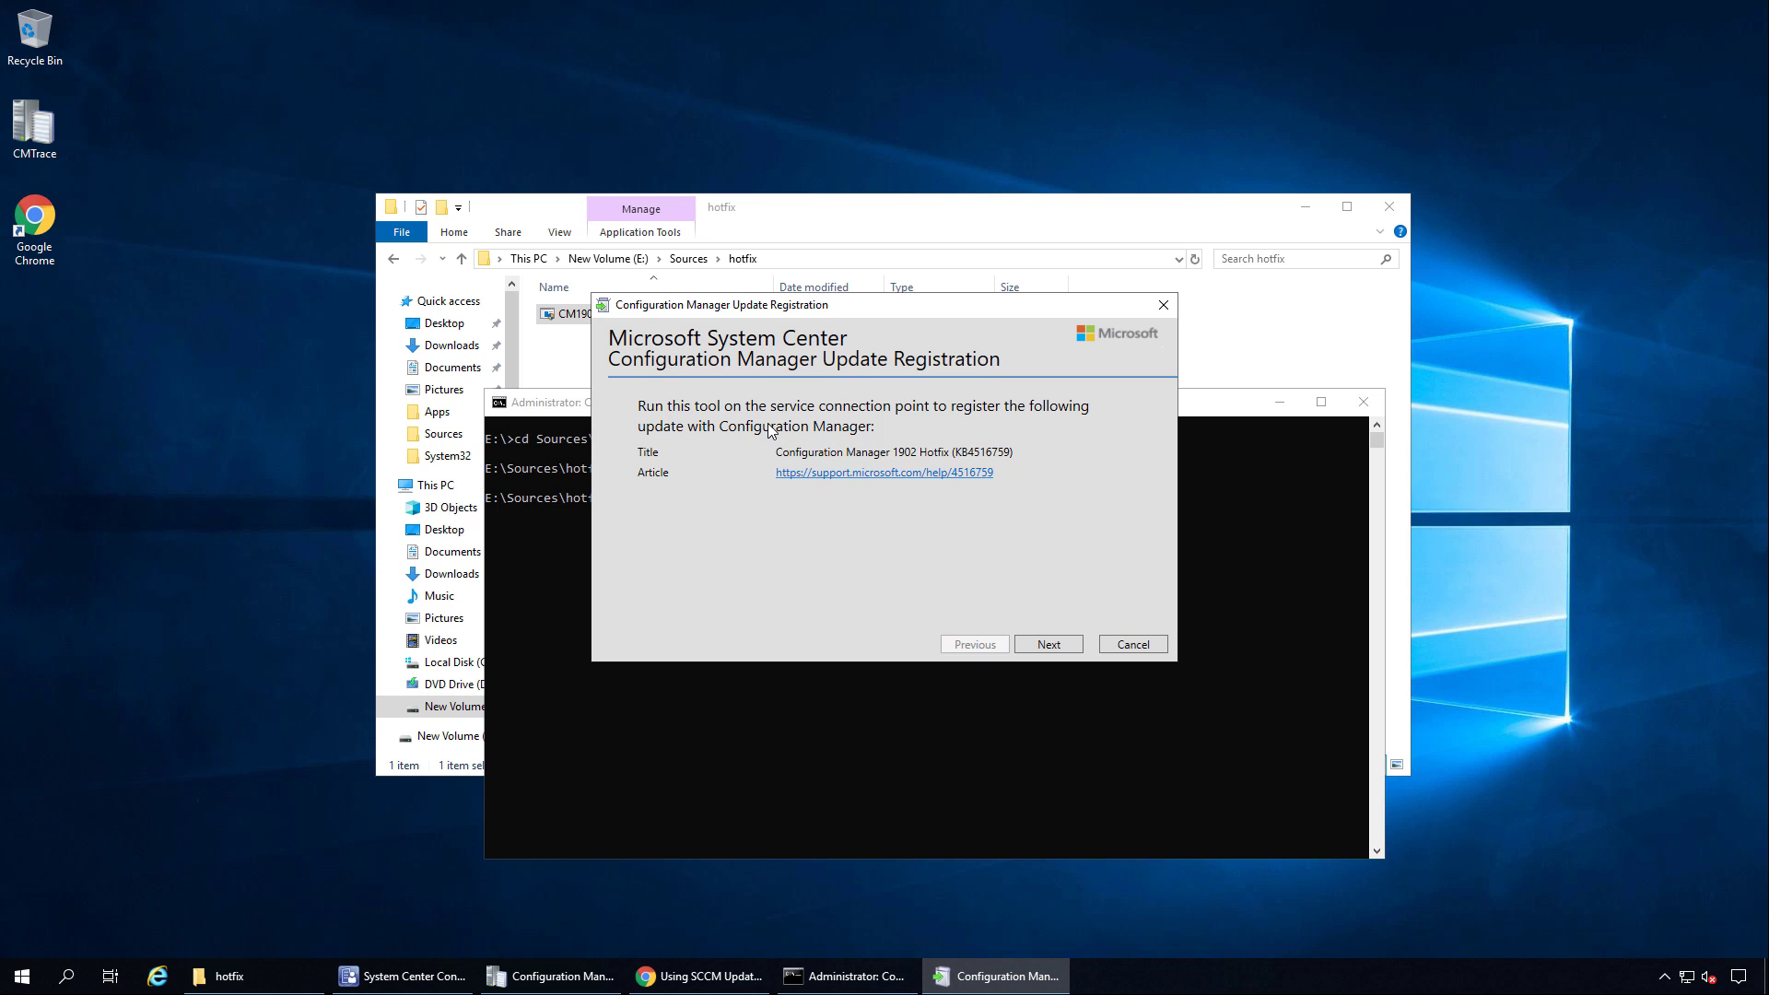
Register the hotfix in the registration tool, exit it, and minimize Command Prompt
click(1047, 644)
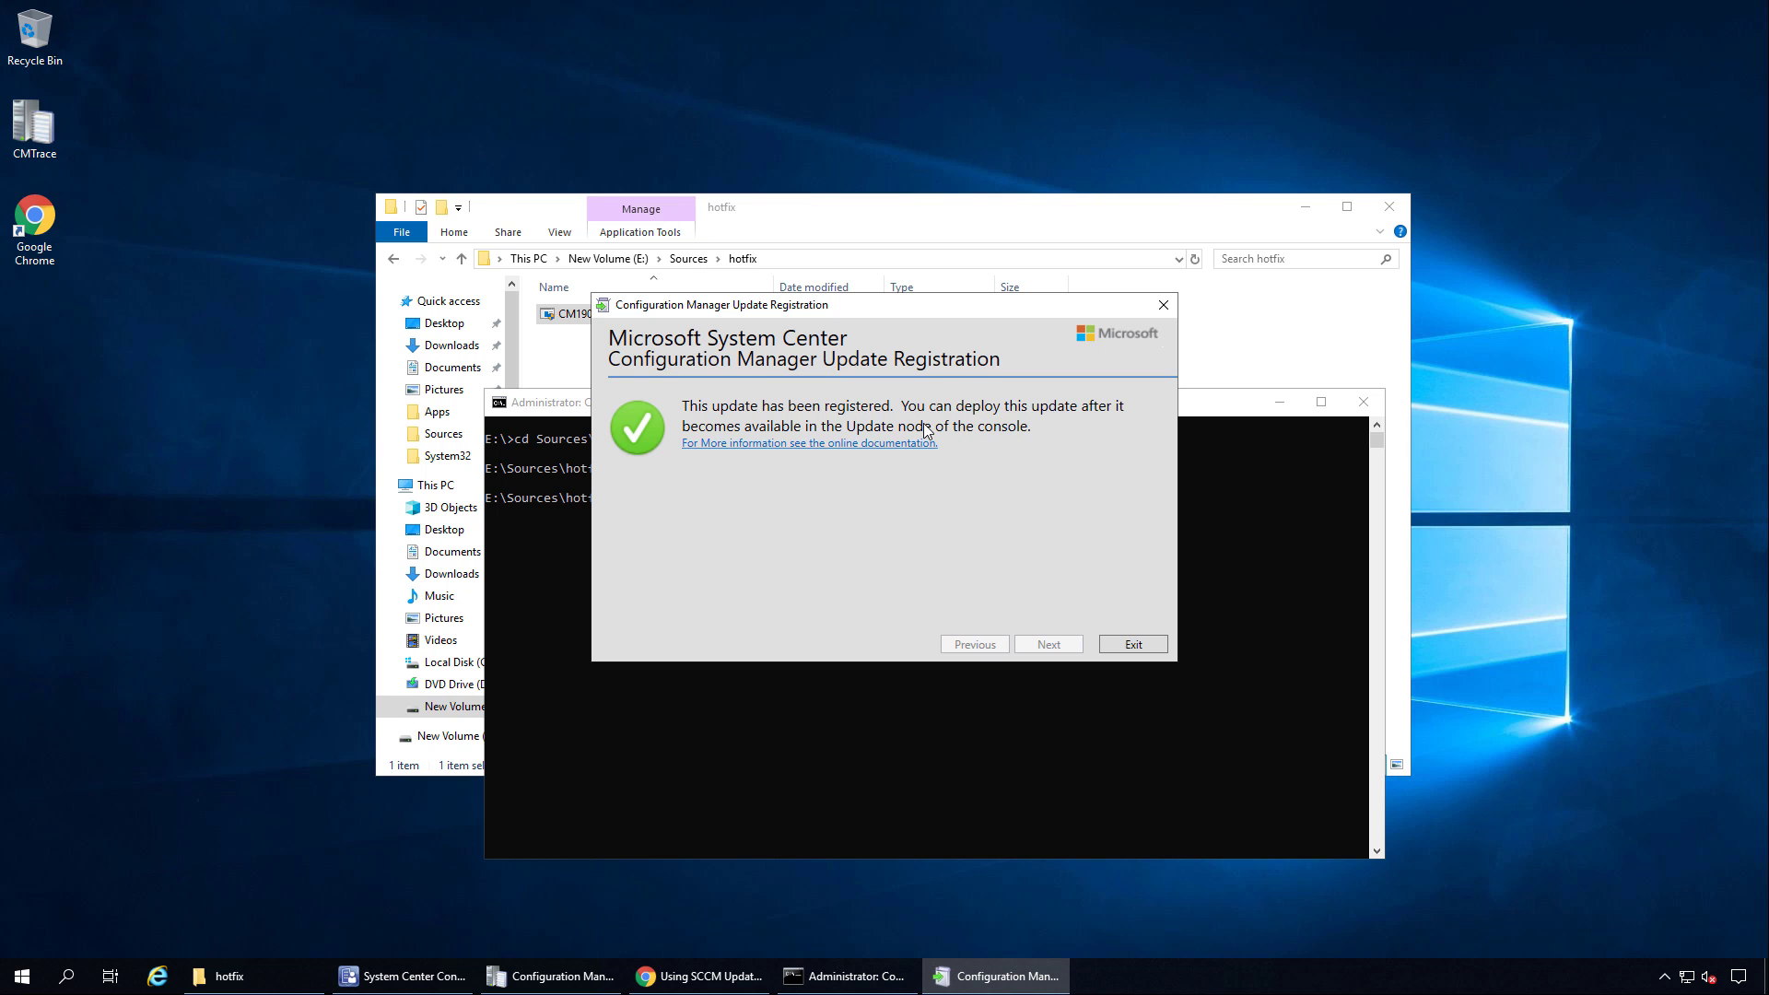
click(1135, 645)
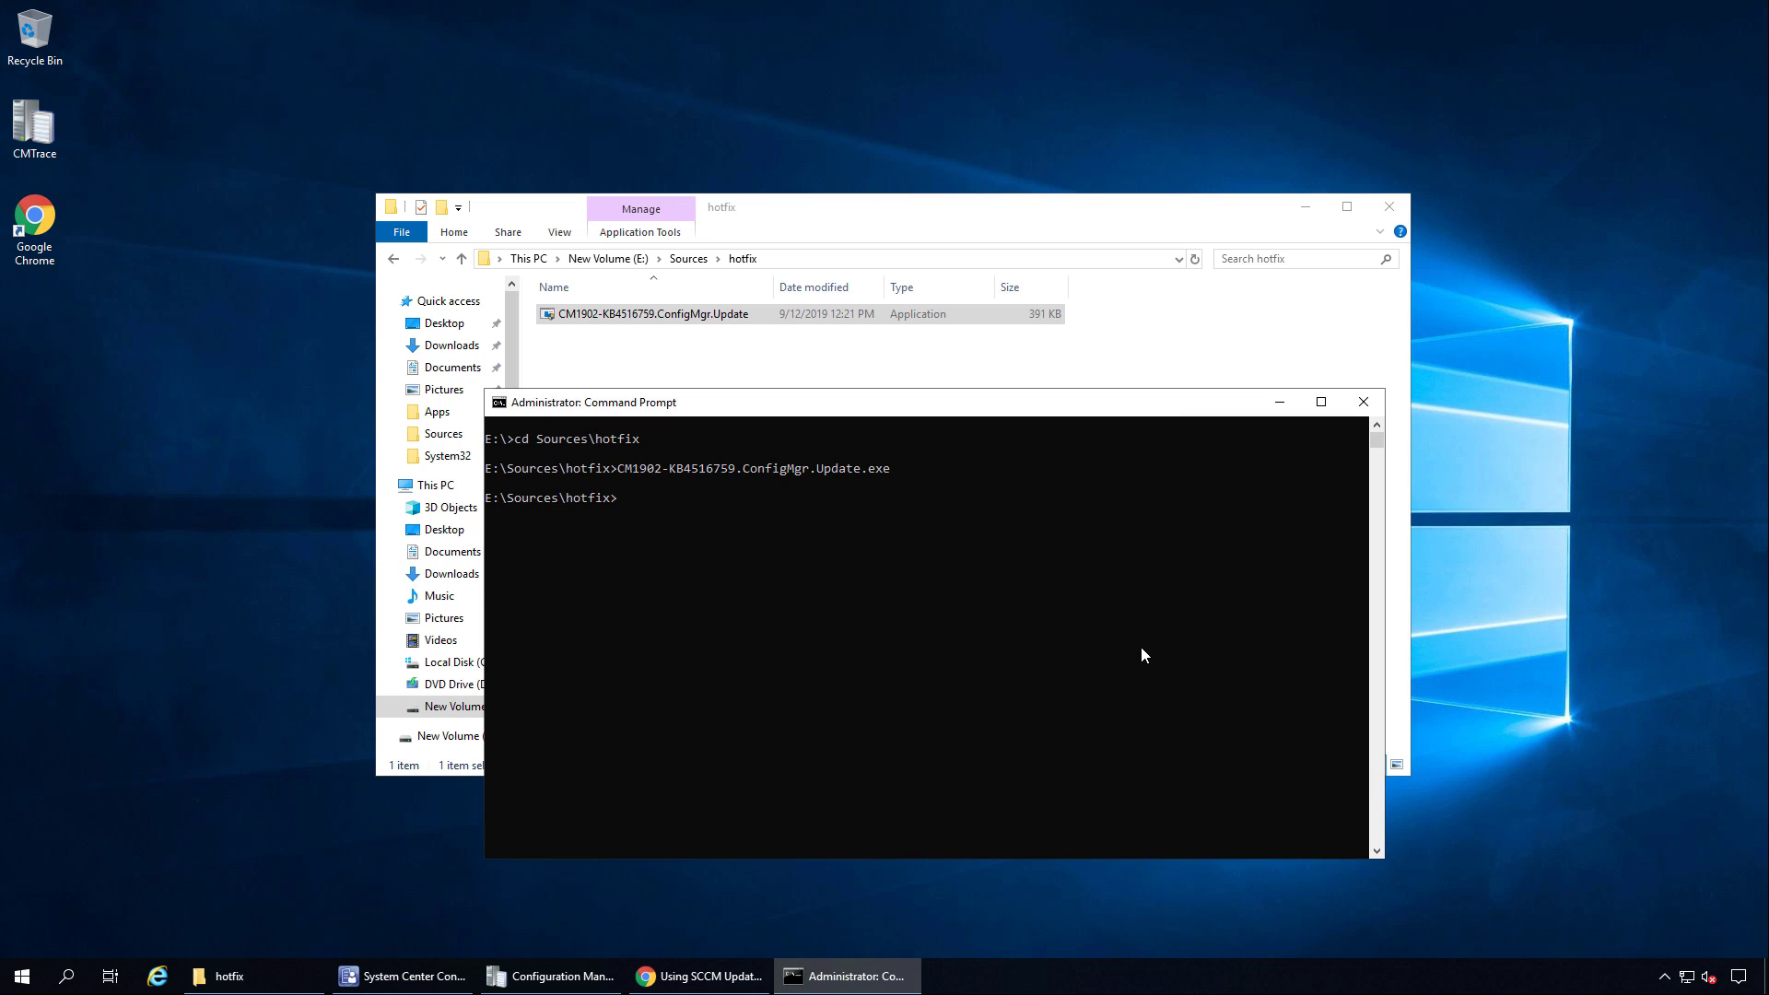
click(1279, 402)
Run Check for updates in the Configuration Manager console, then bring dmpdownloader.log forward in CMTrace
click(1303, 208)
click(451, 984)
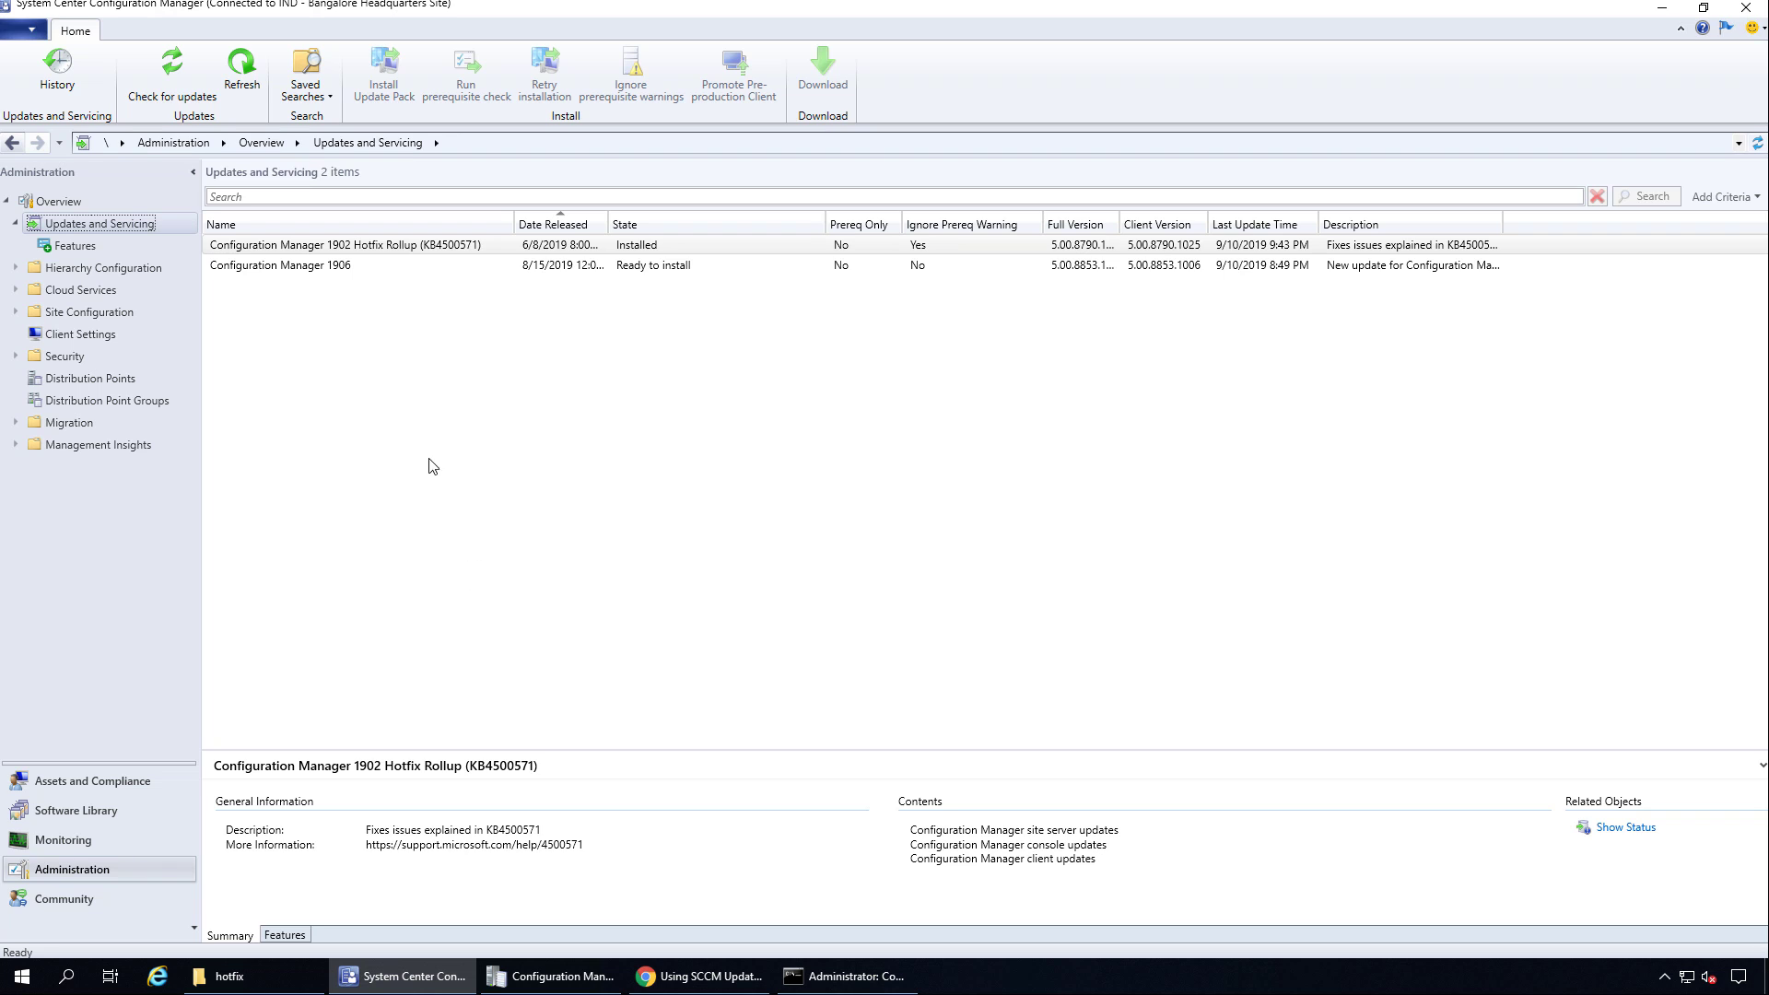
click(162, 64)
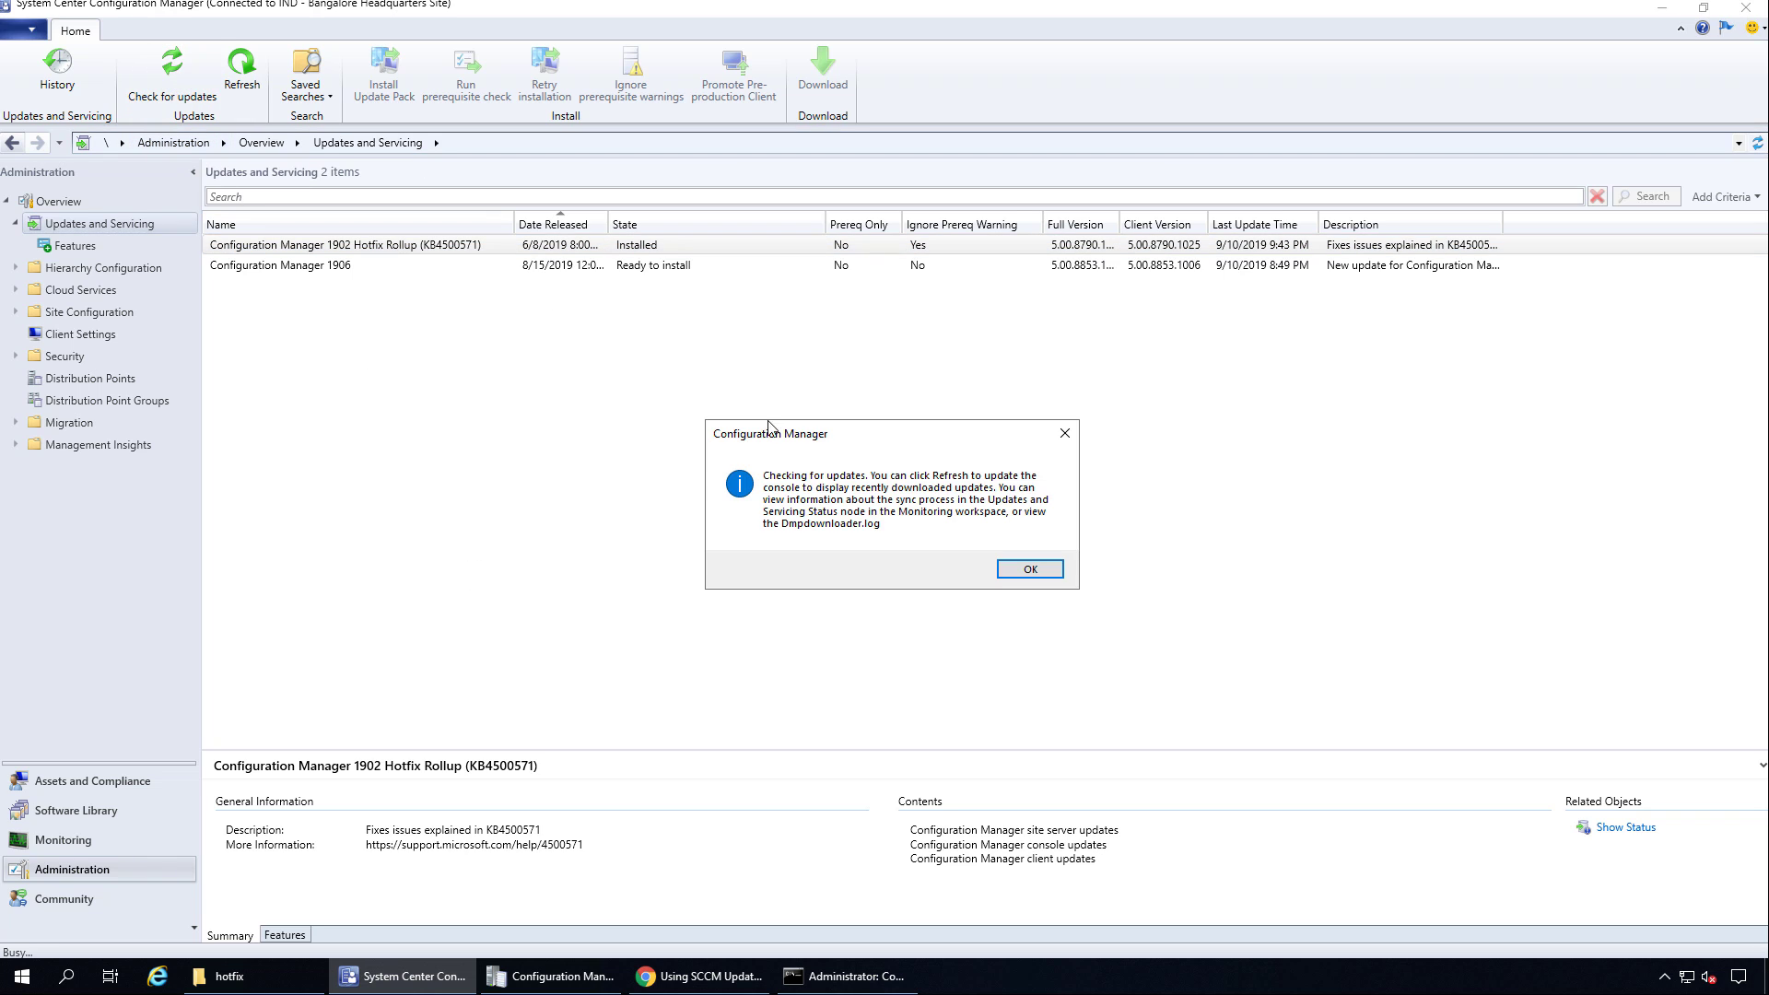
click(1039, 575)
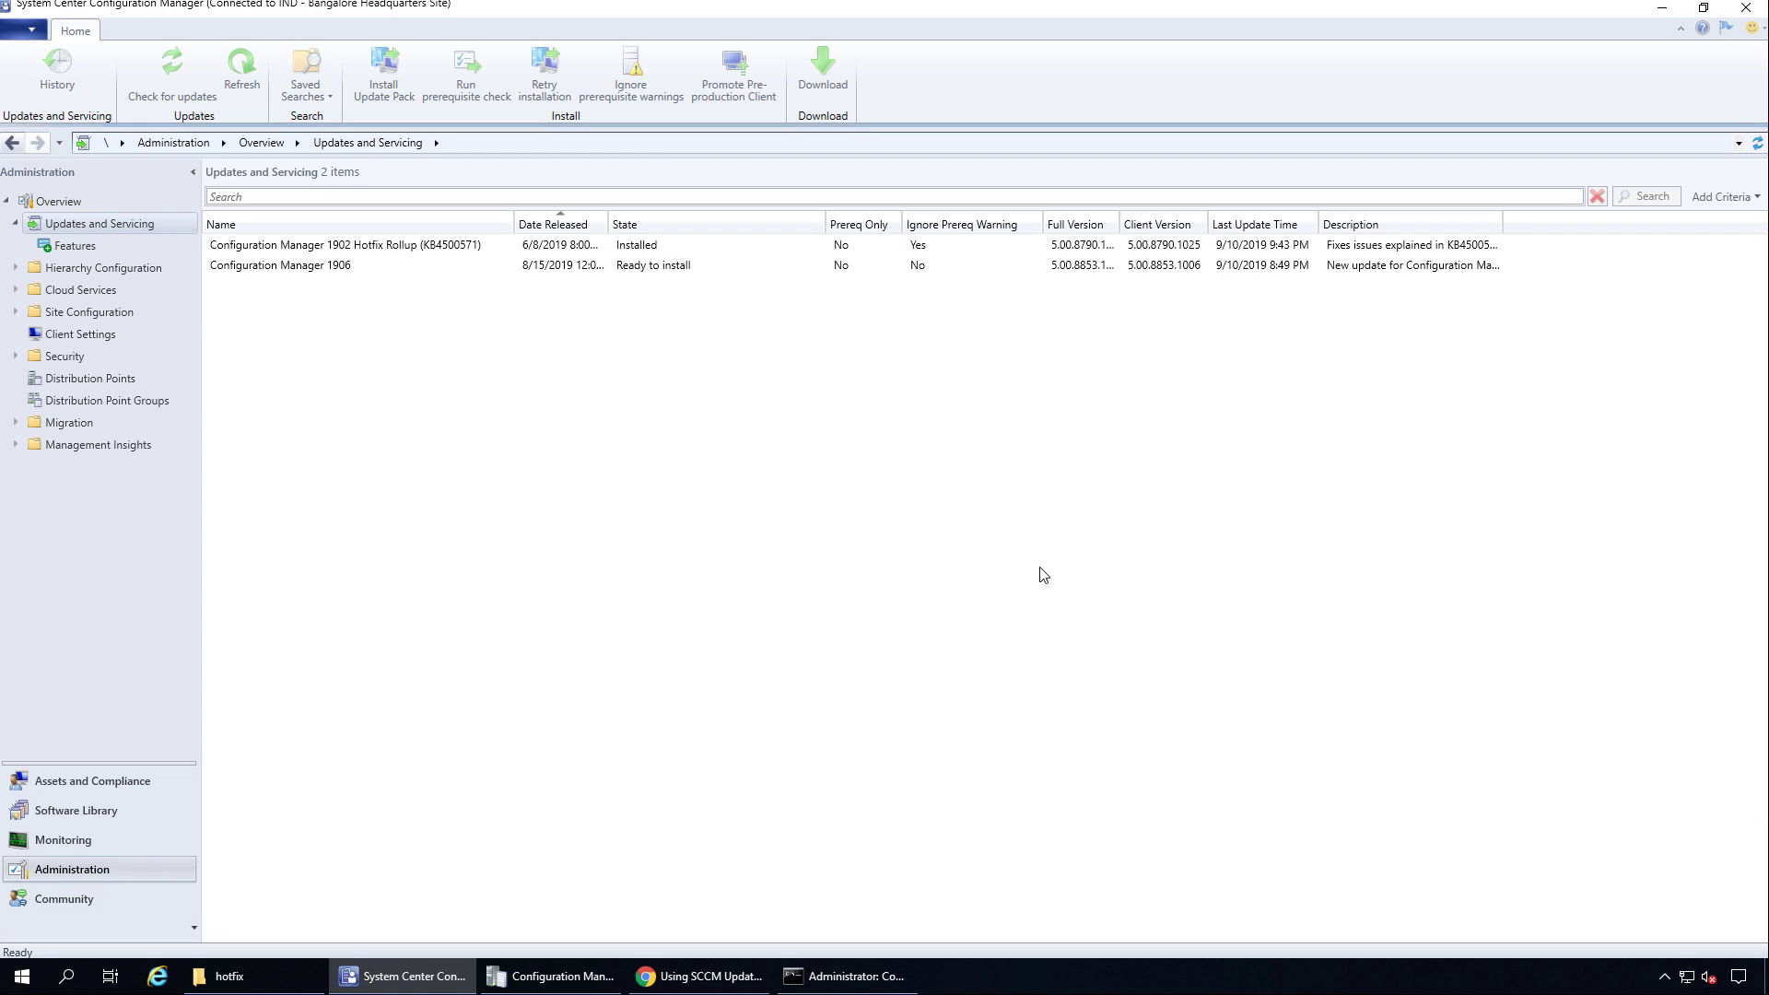
click(599, 974)
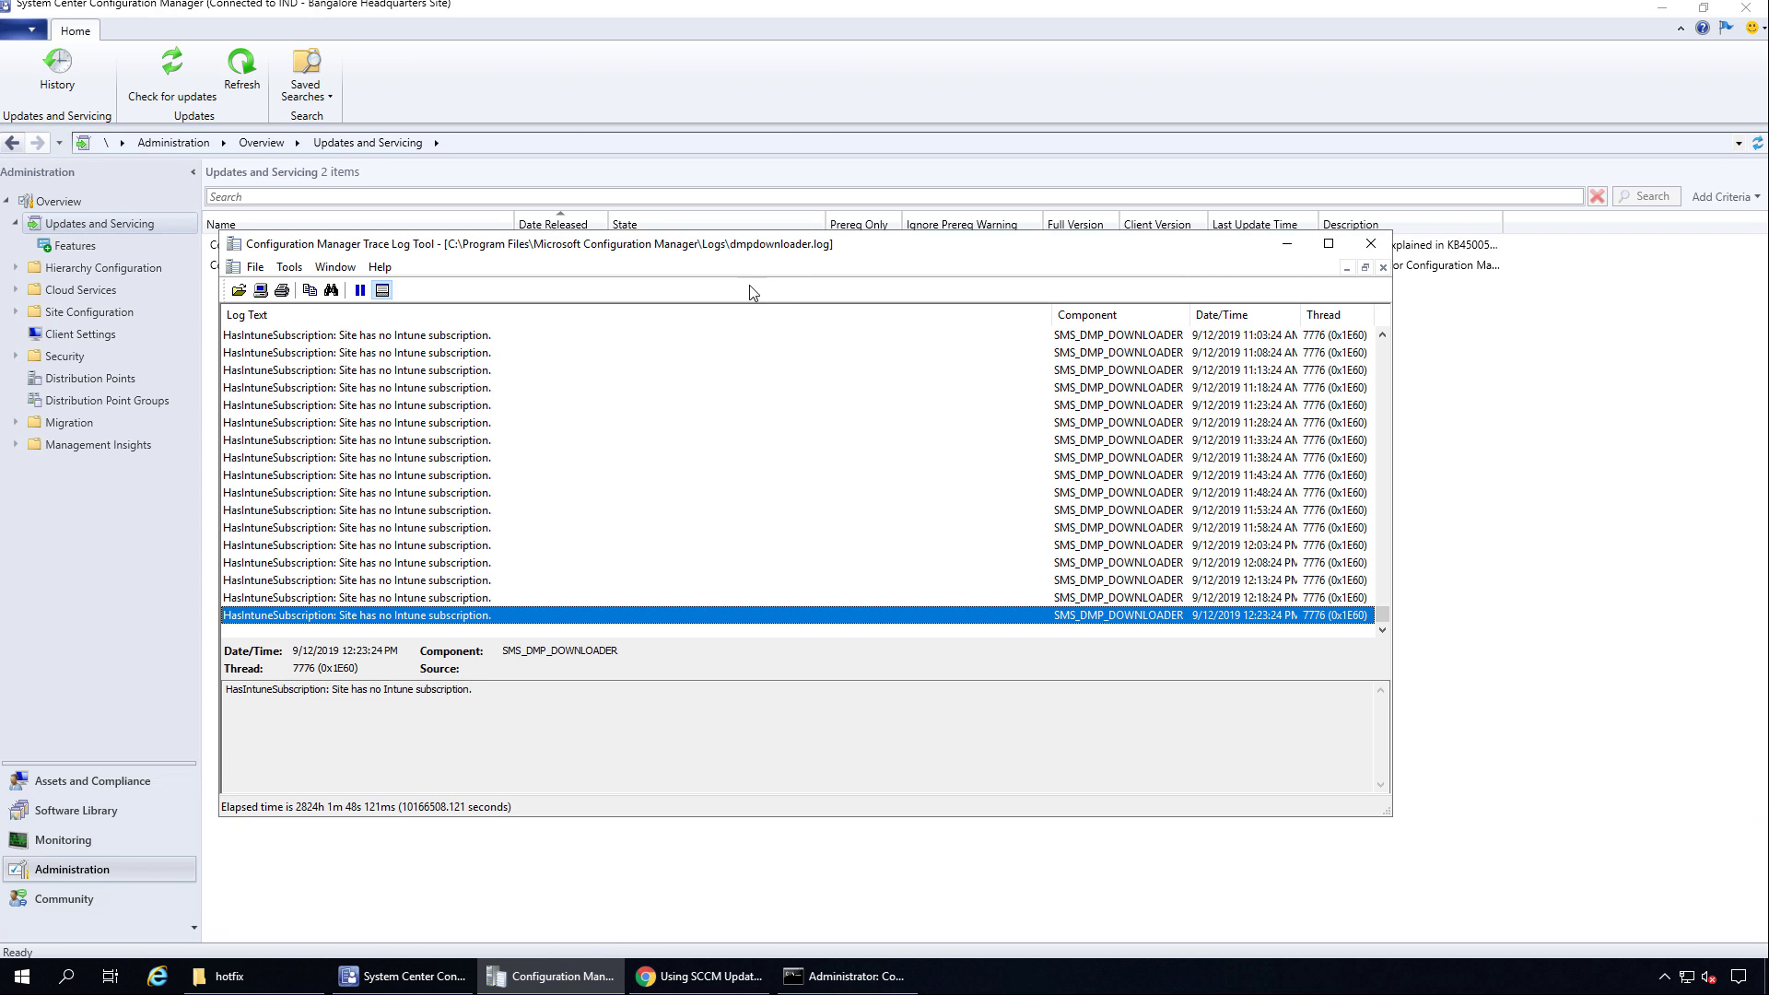
Find the hotfix payload .cab file name in dmpdownloader.log, then refresh the console's update list
drag(832, 242, 980, 226)
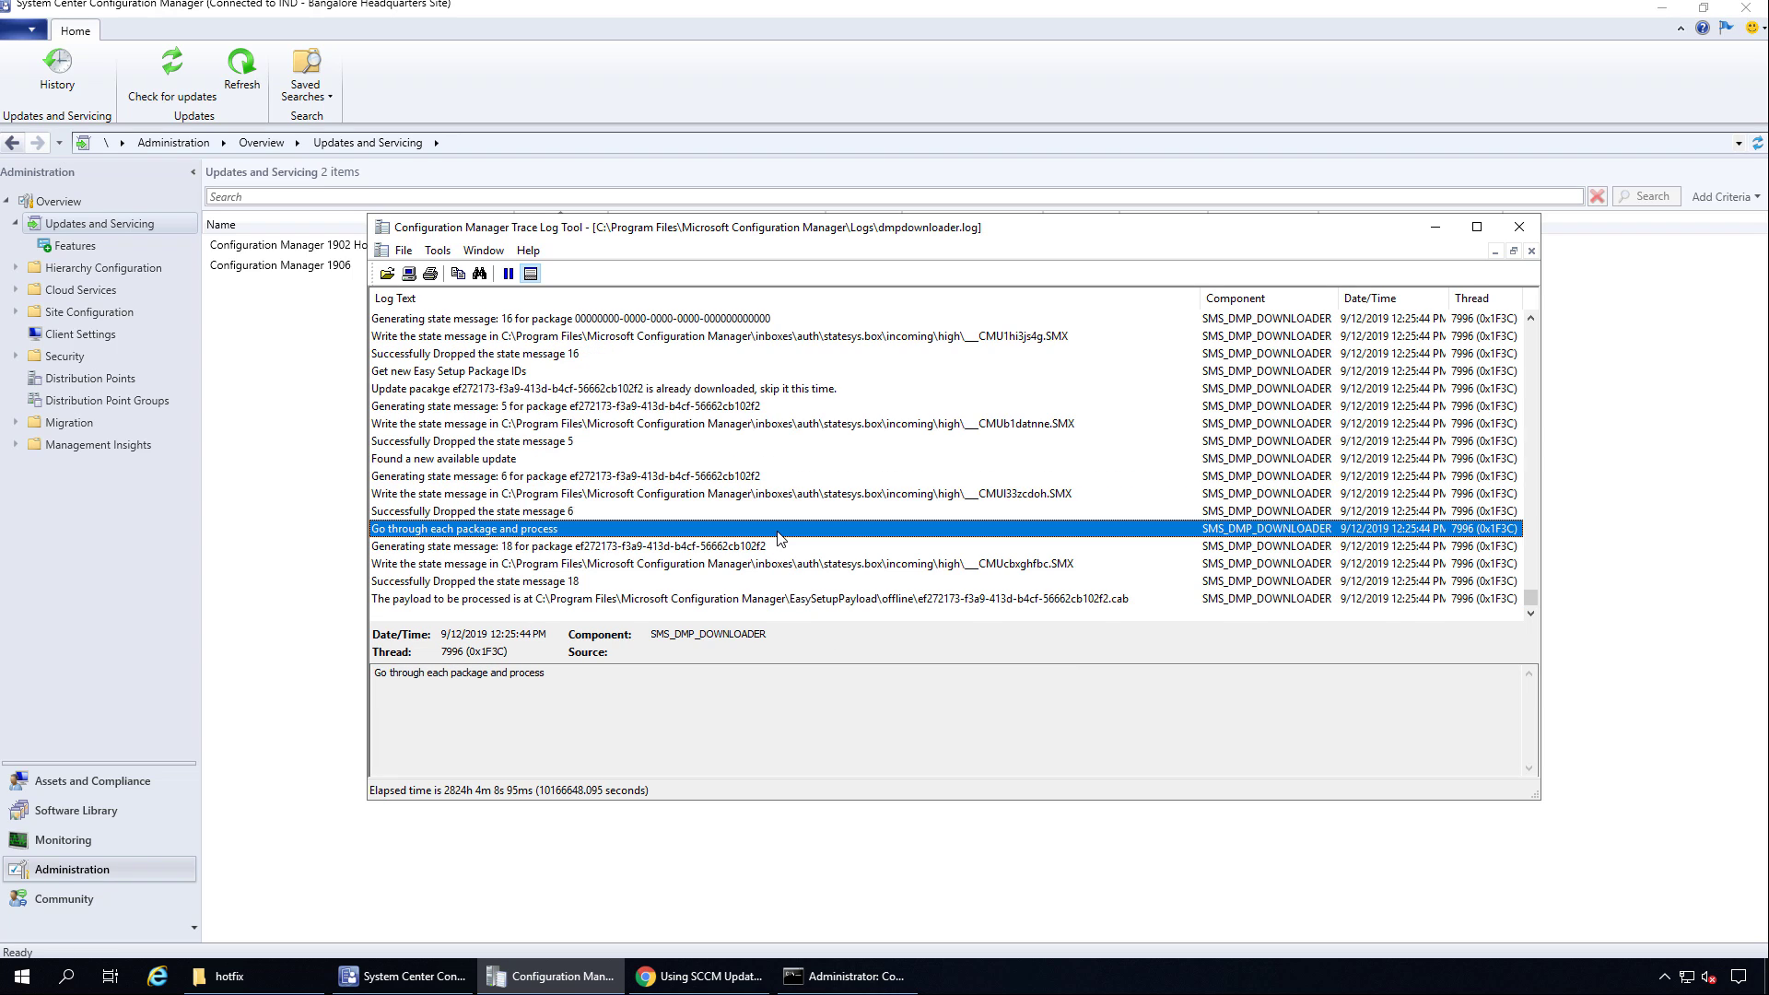
click(809, 599)
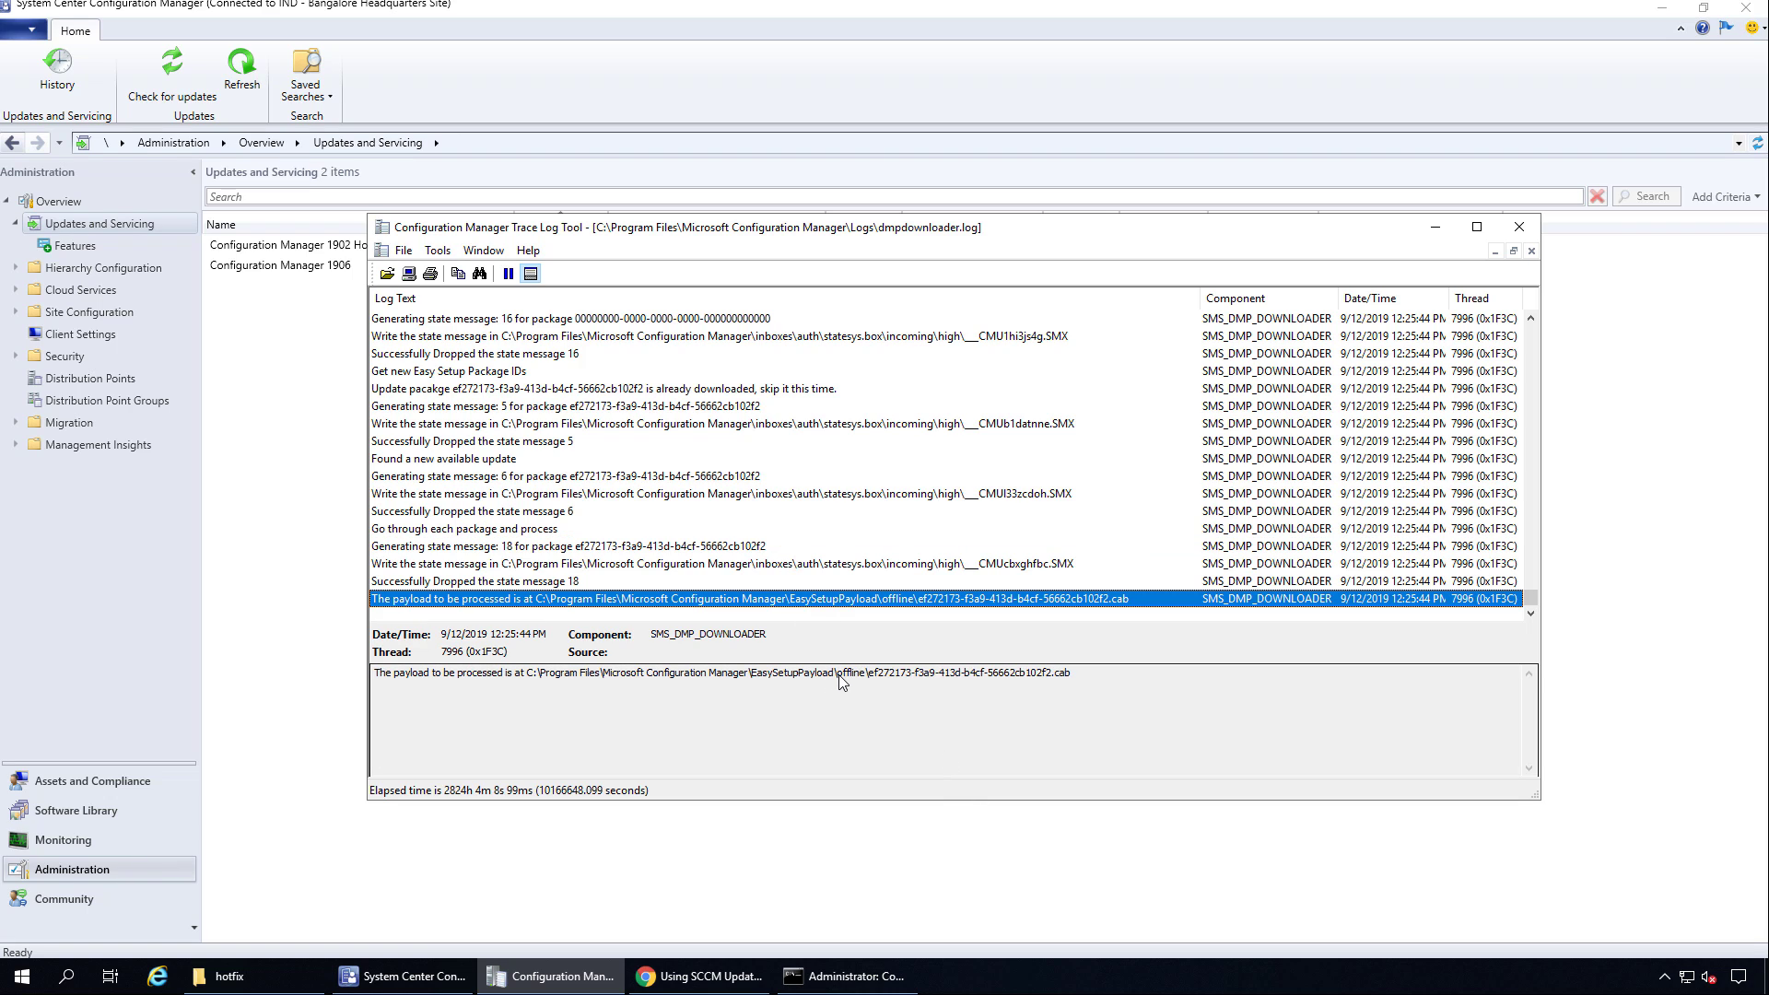
drag(837, 675, 866, 682)
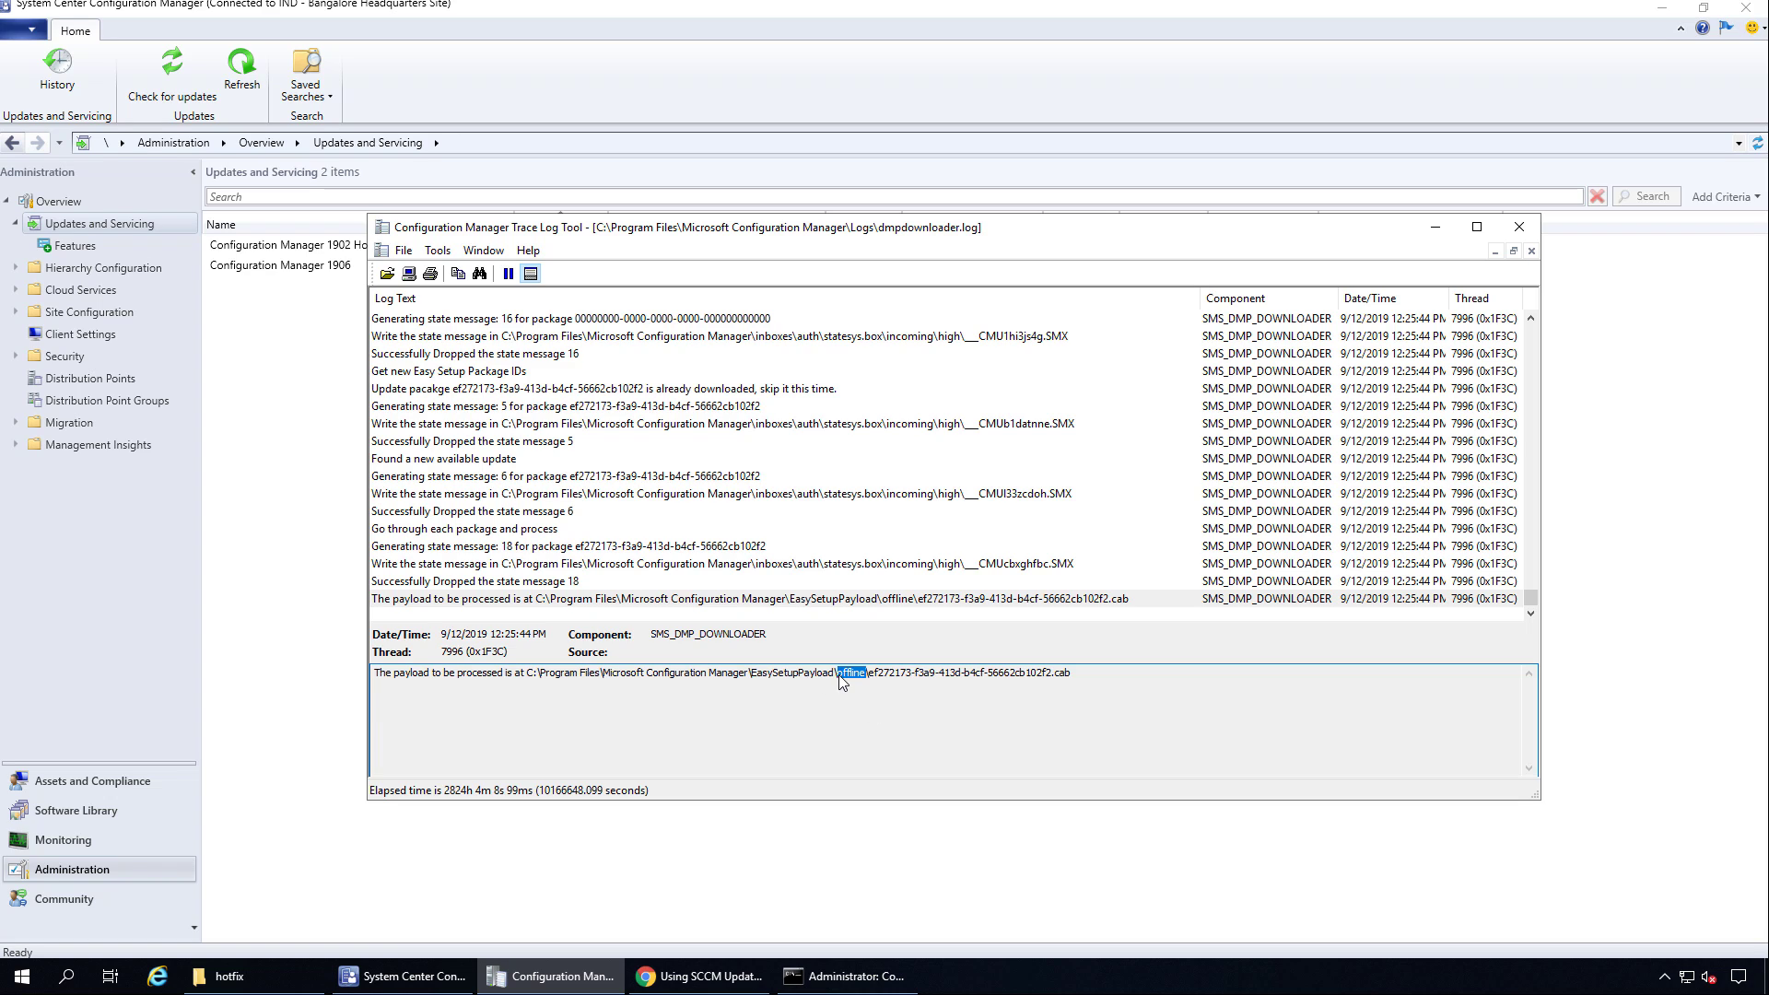
click(1107, 672)
drag(1094, 671, 868, 680)
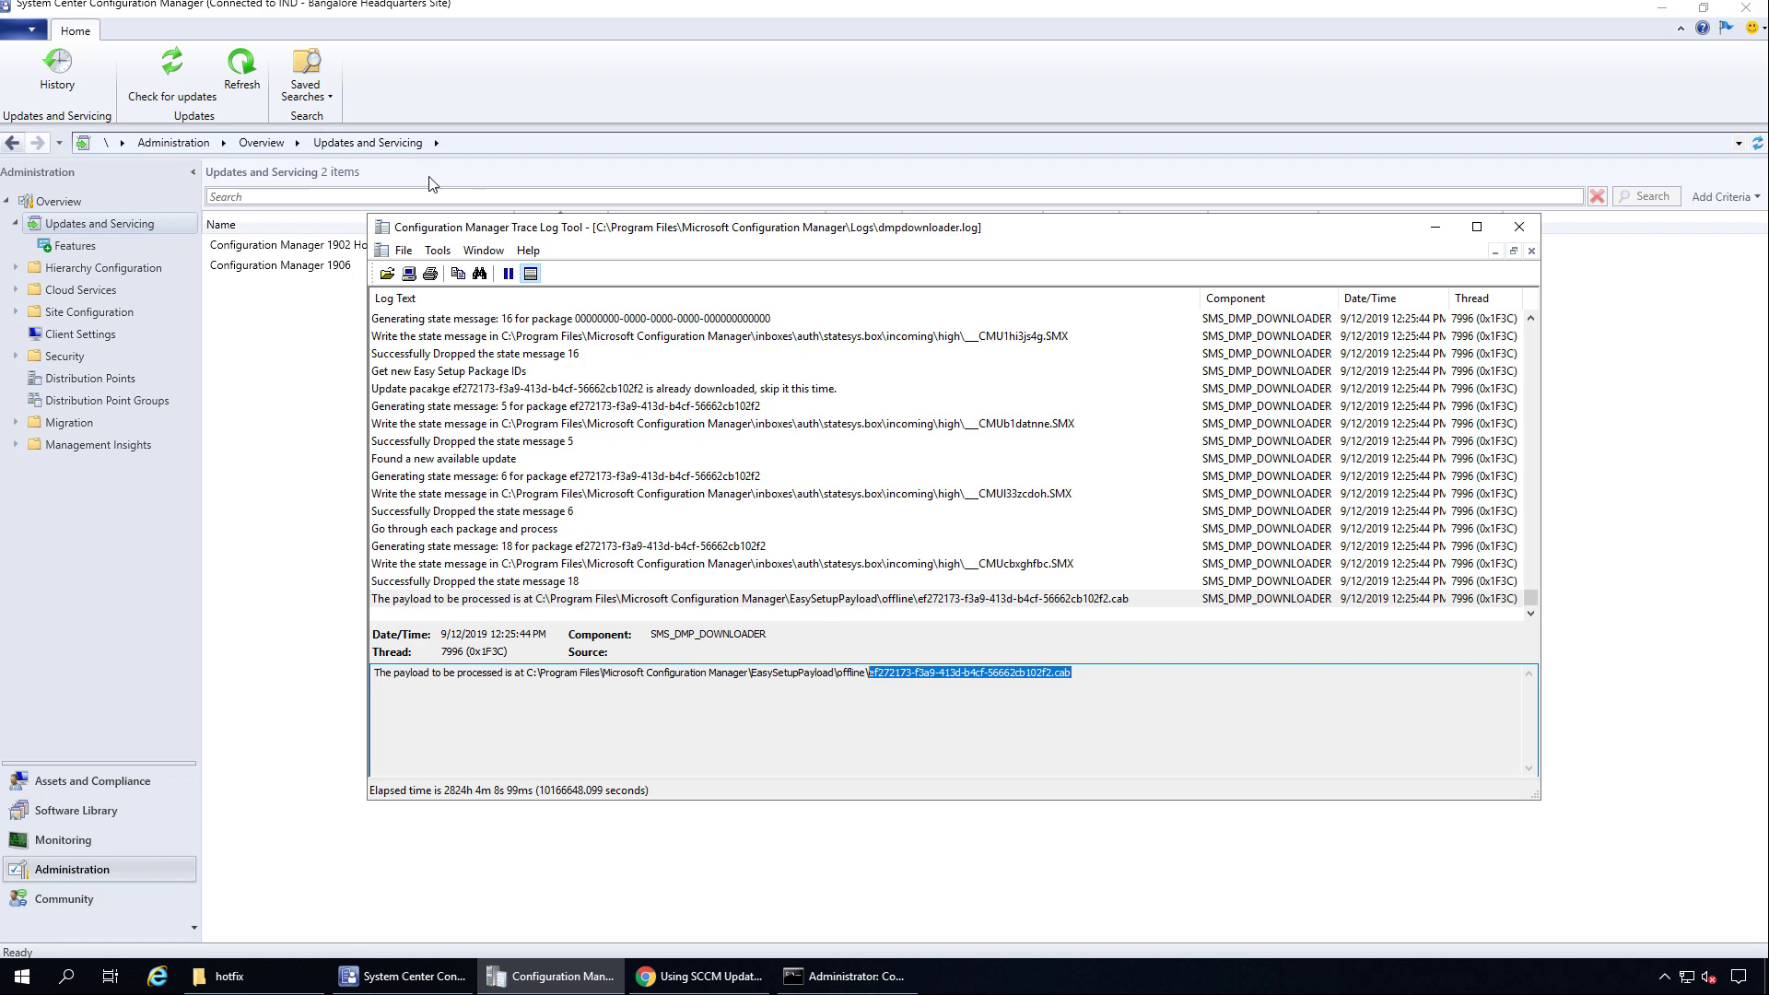
click(244, 74)
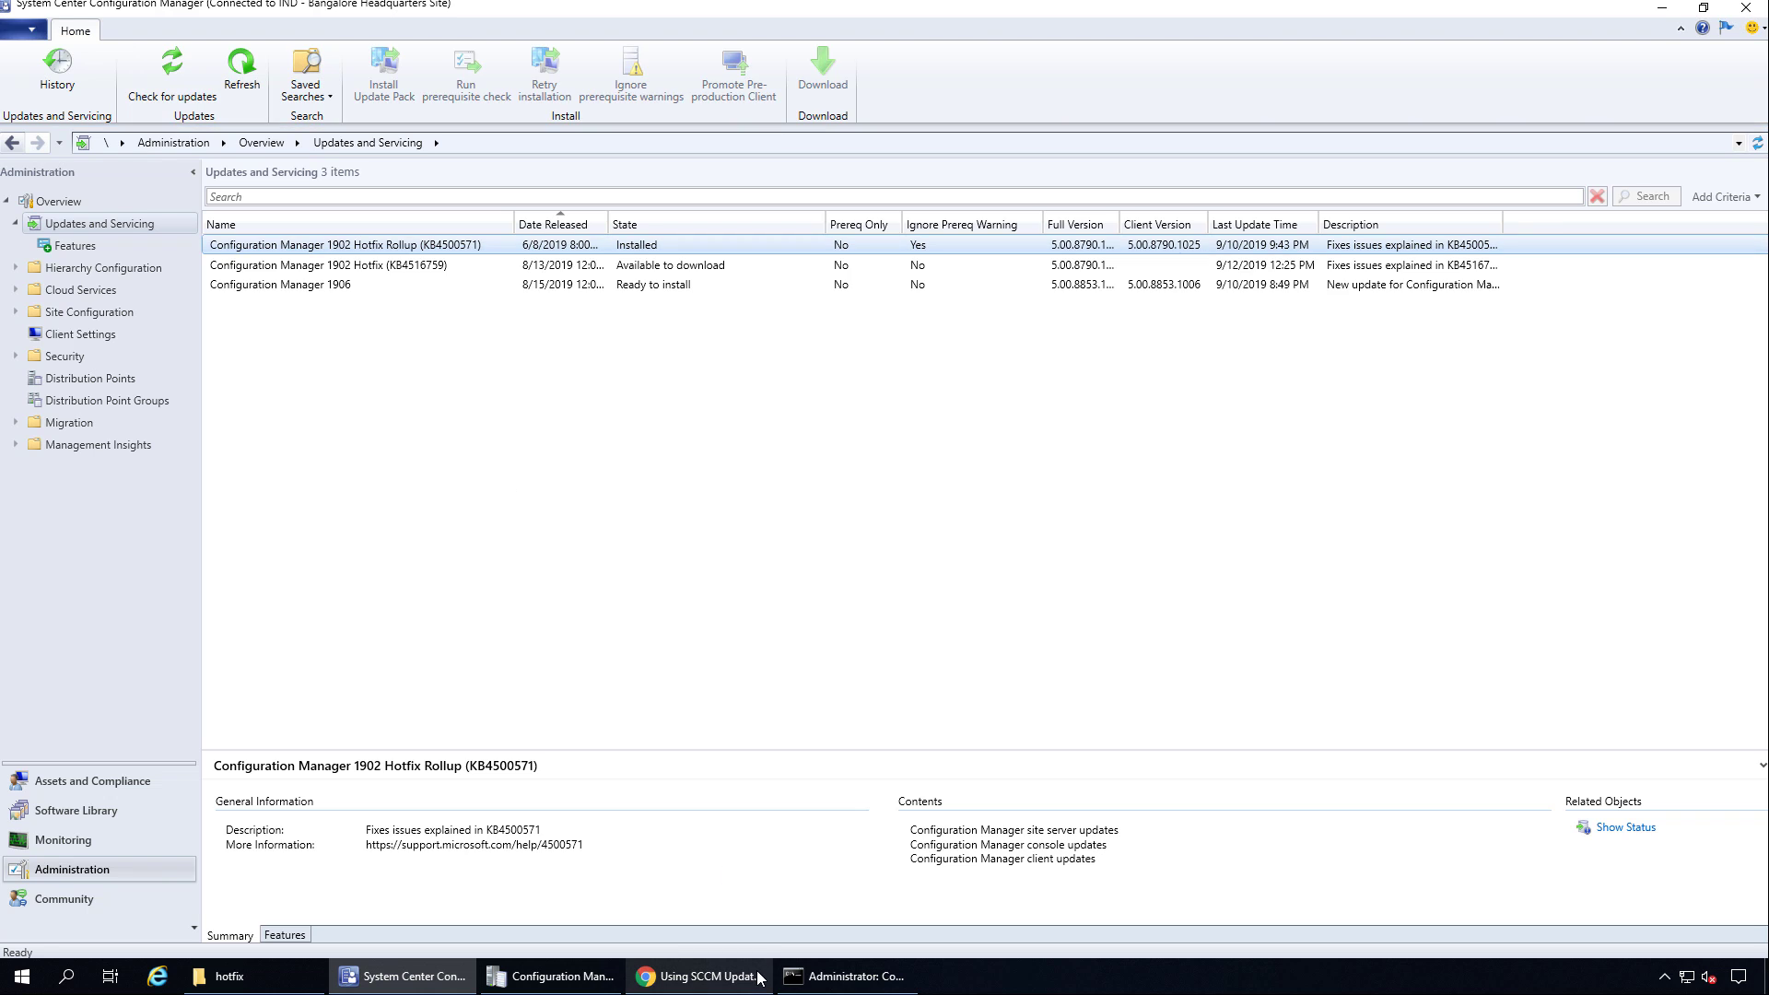
Choose Install Update Pack for Configuration Manager 1902 Hotfix (KB4516759) after checking CMTrace
click(553, 977)
drag(829, 227, 830, 319)
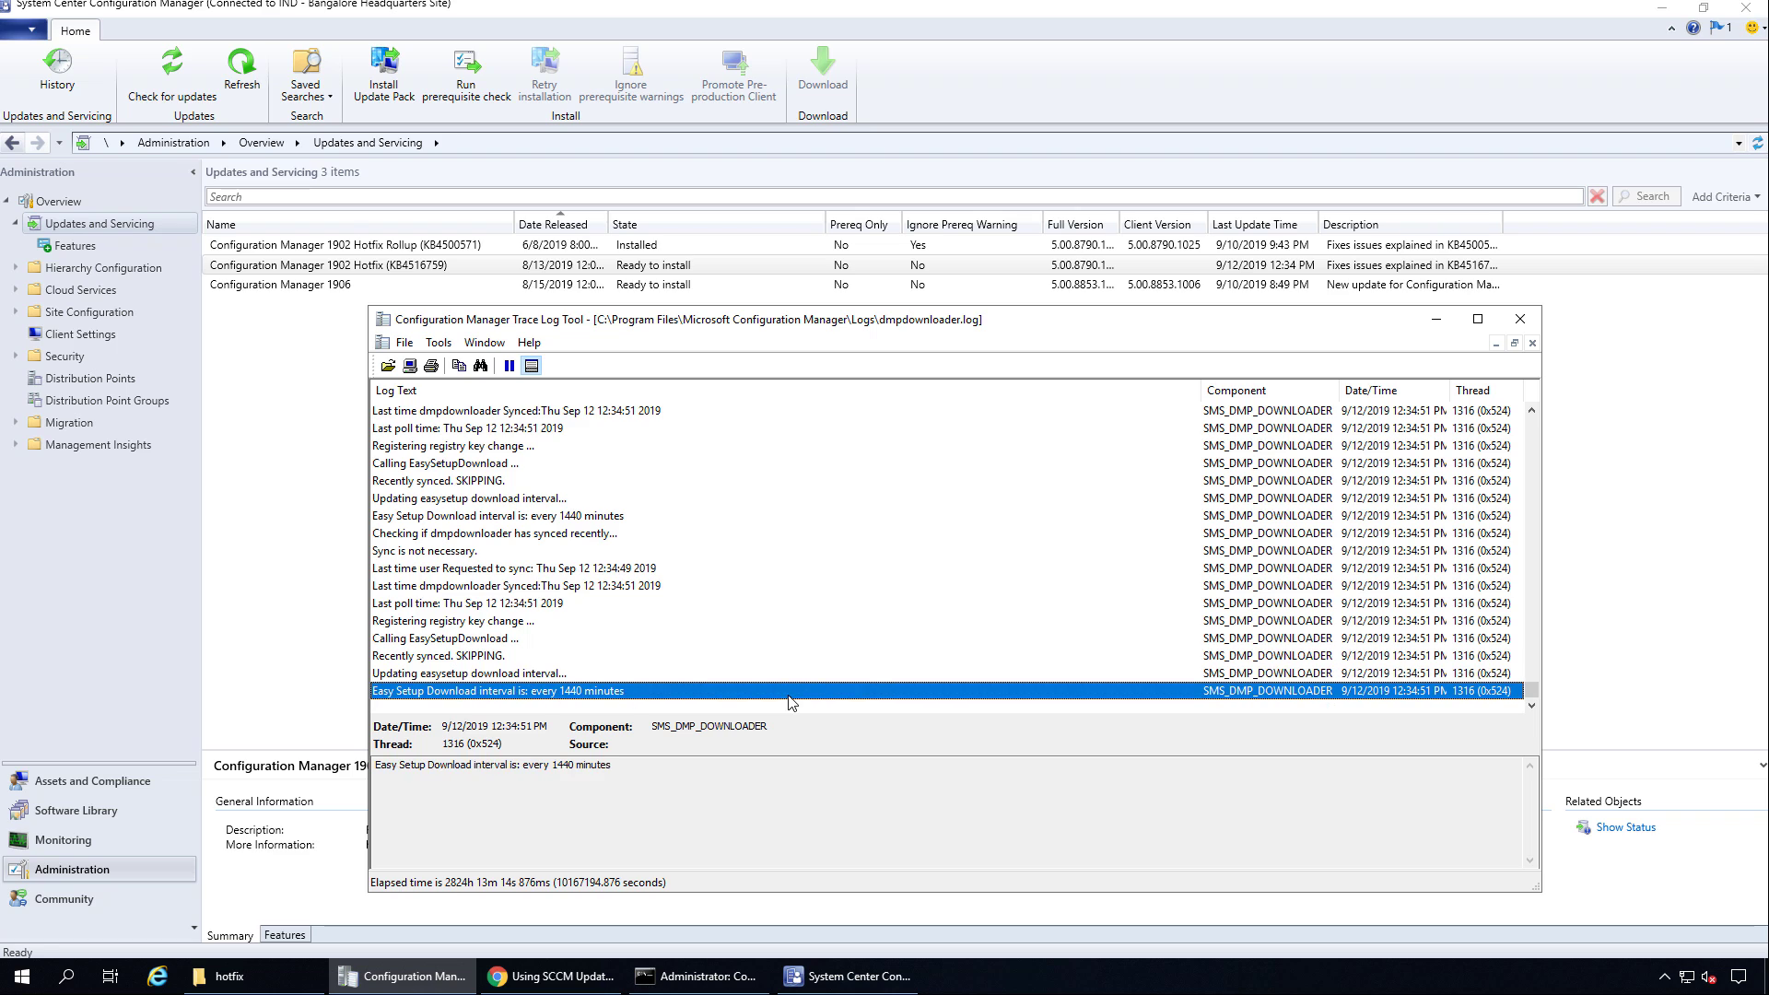
click(412, 216)
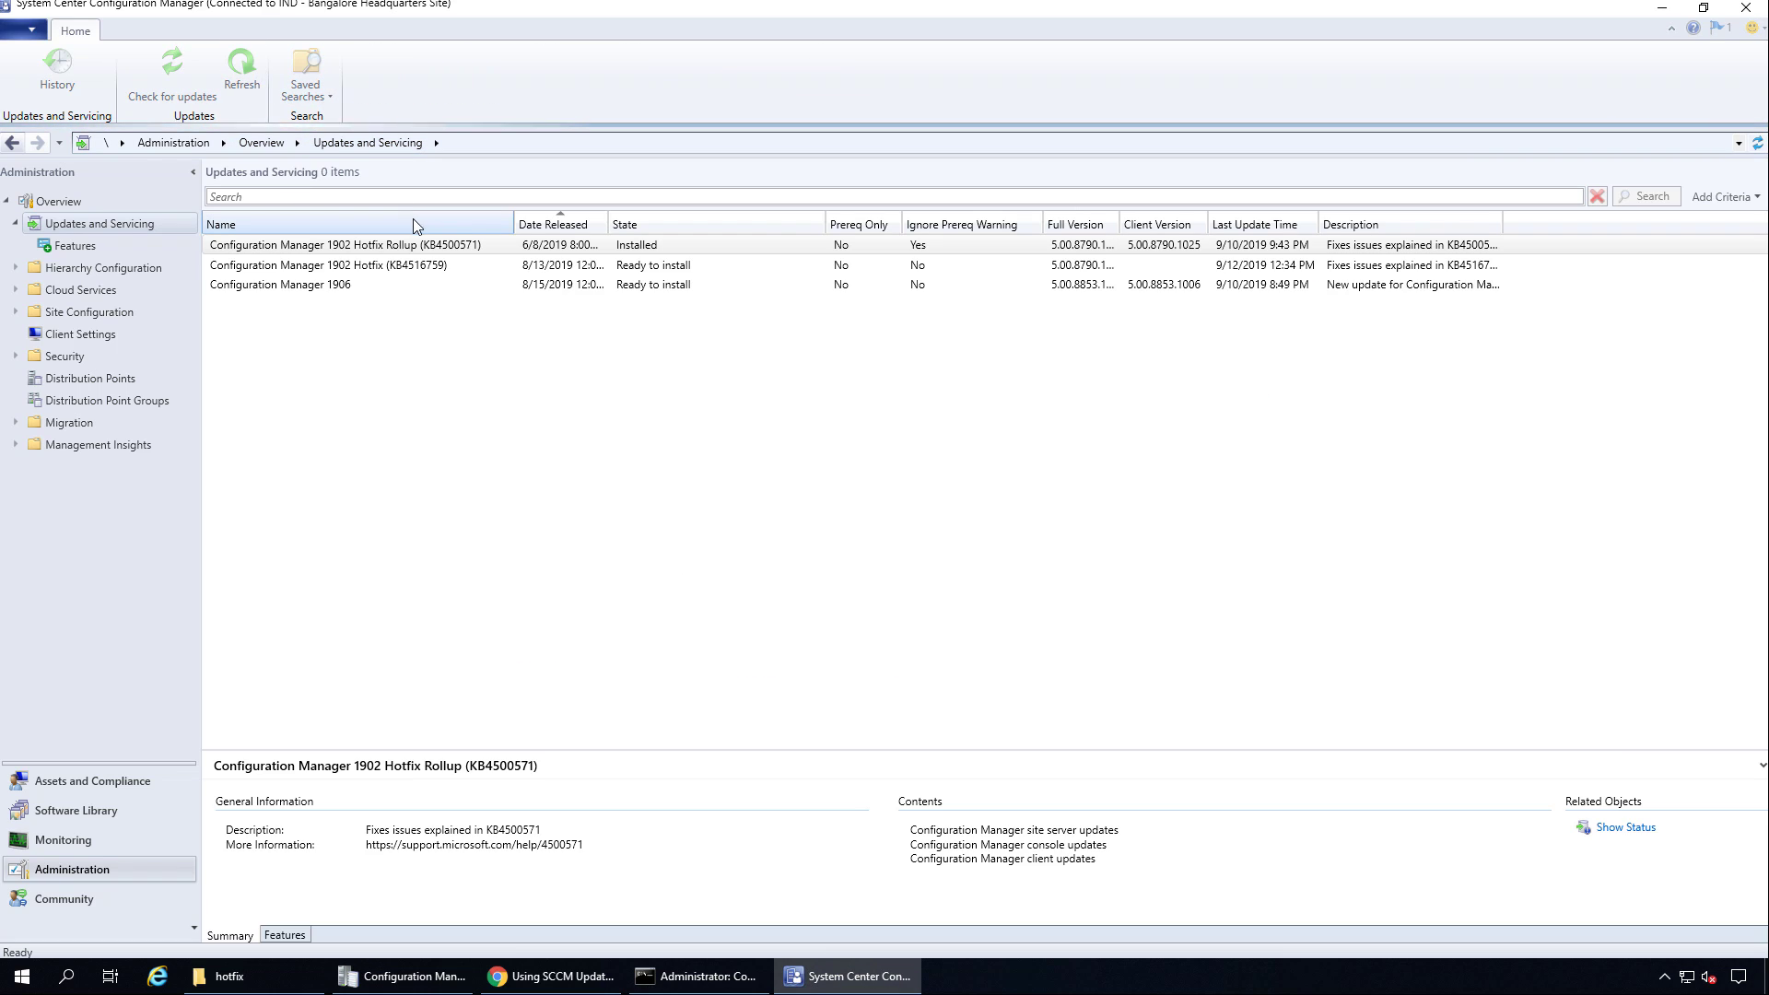
click(443, 265)
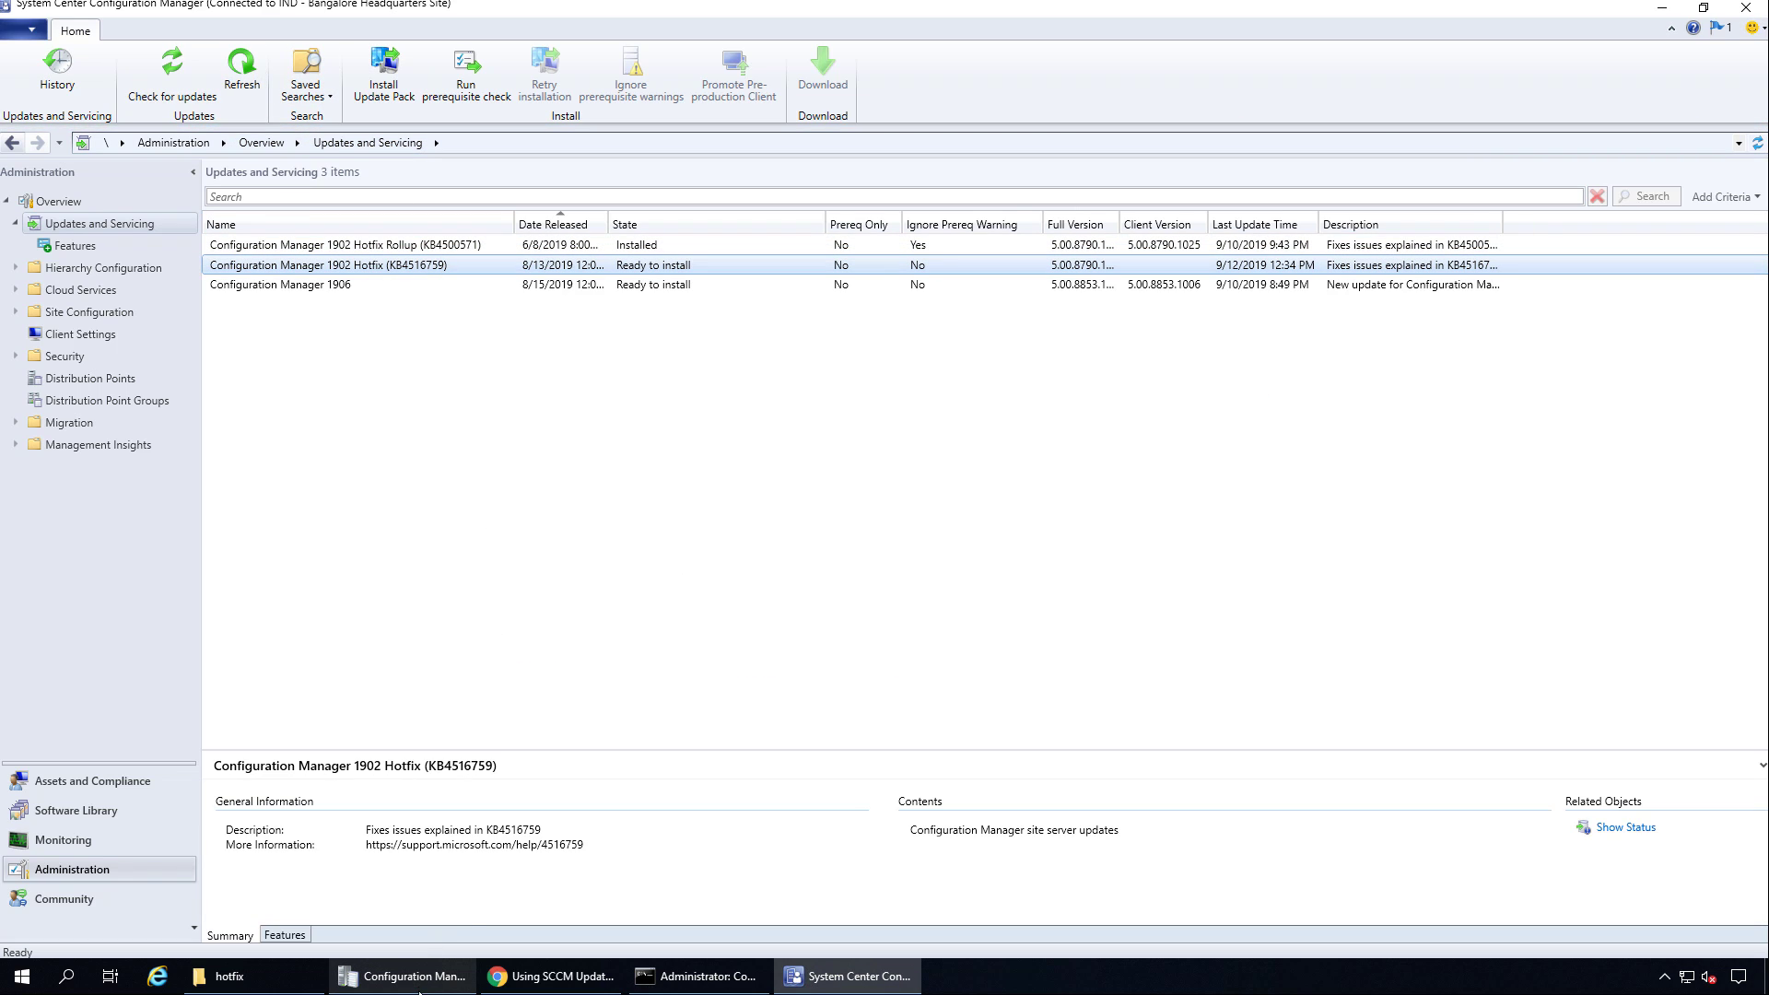
click(419, 981)
click(700, 265)
right_click(700, 265)
click(770, 278)
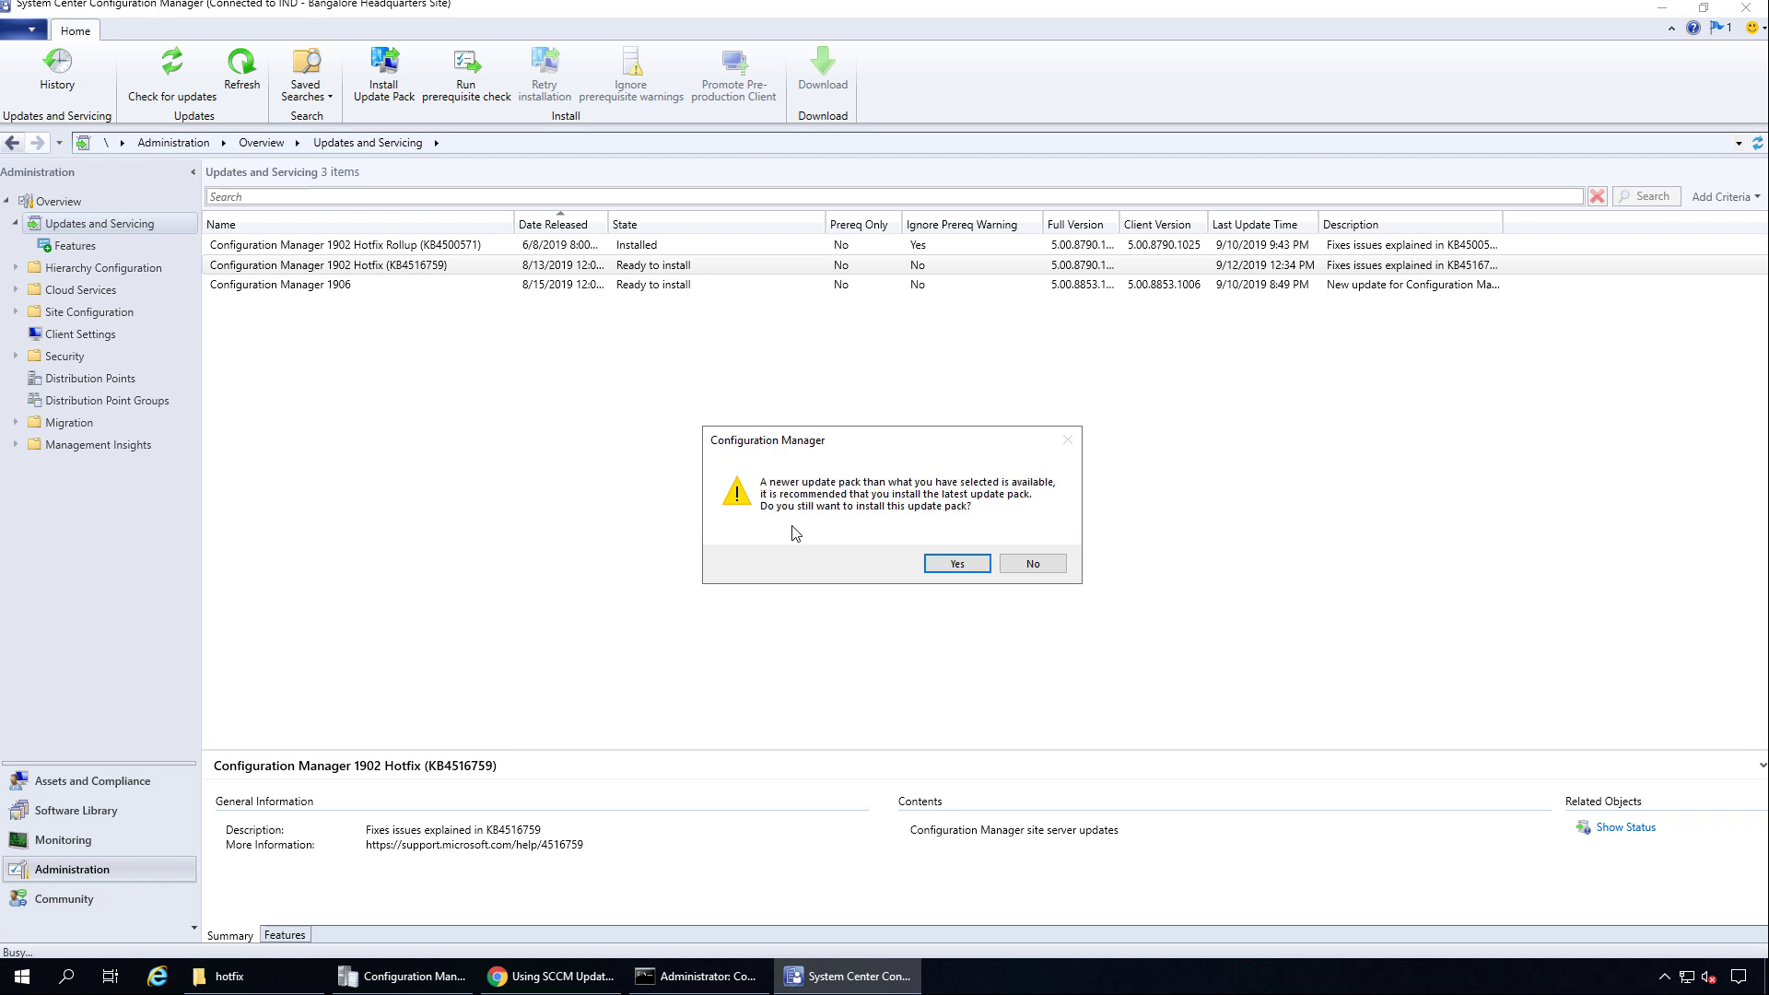
Complete the Updates Wizard for KB4516759, ignoring prerequisite warnings and accepting the license terms
click(958, 564)
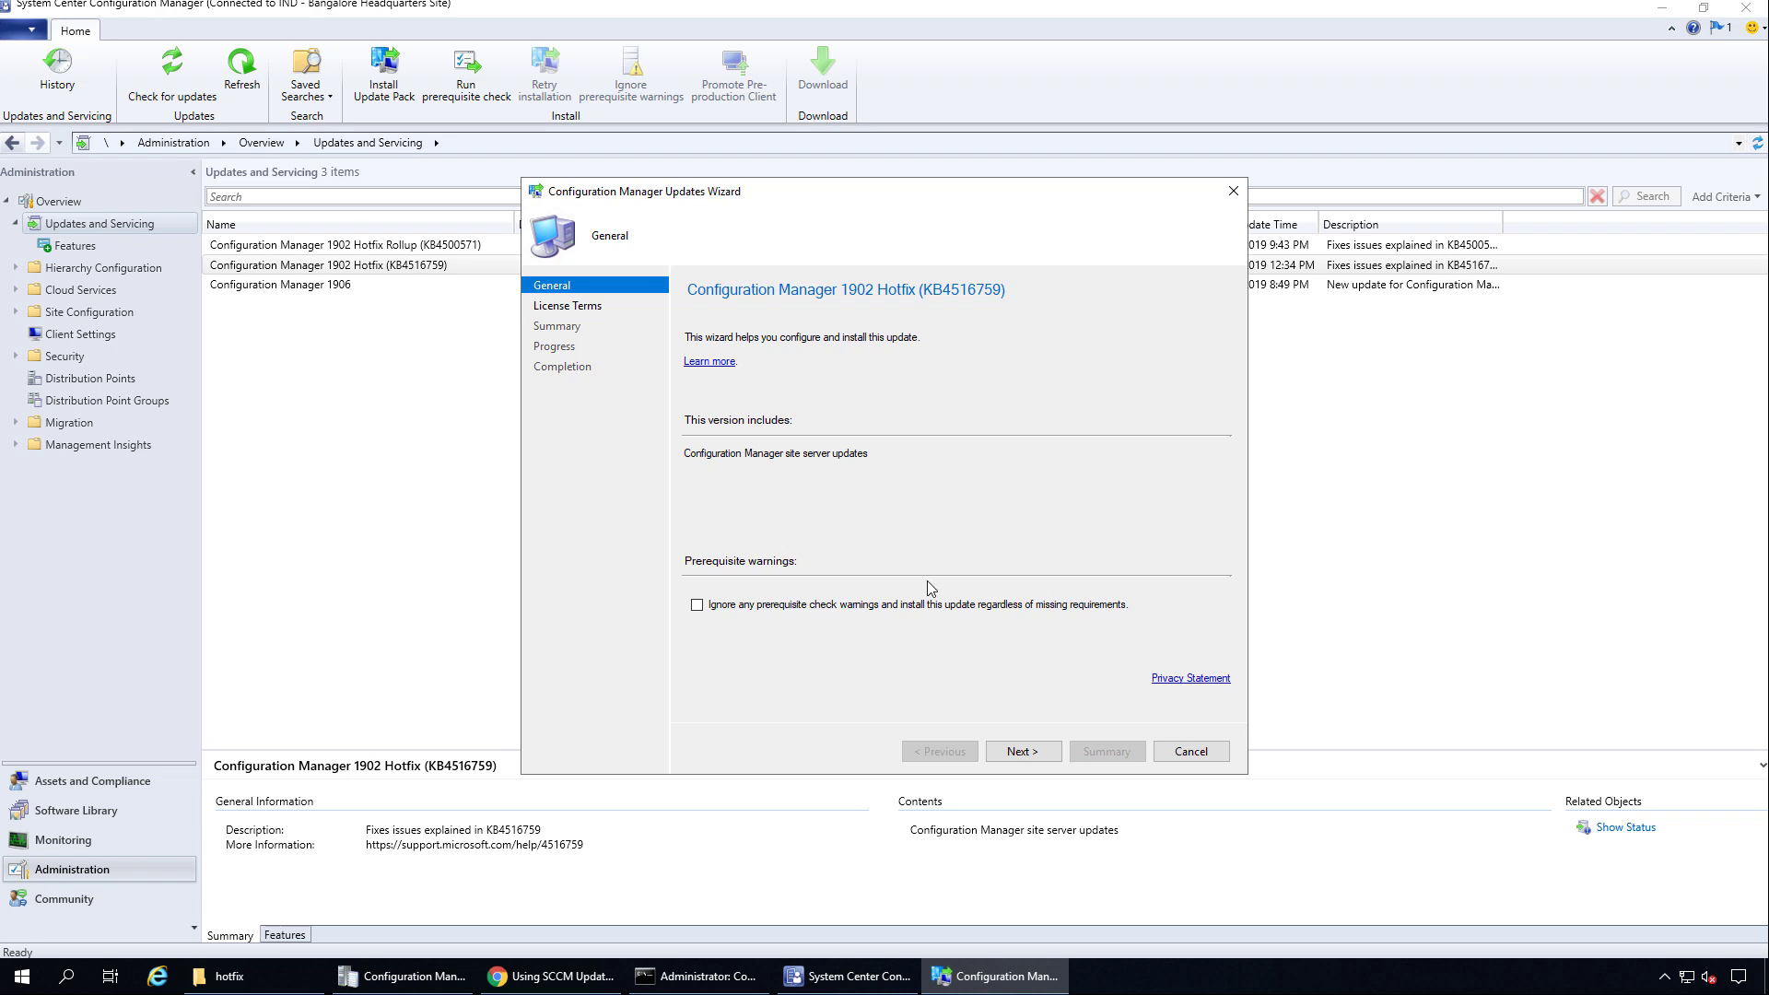
click(924, 605)
click(1038, 751)
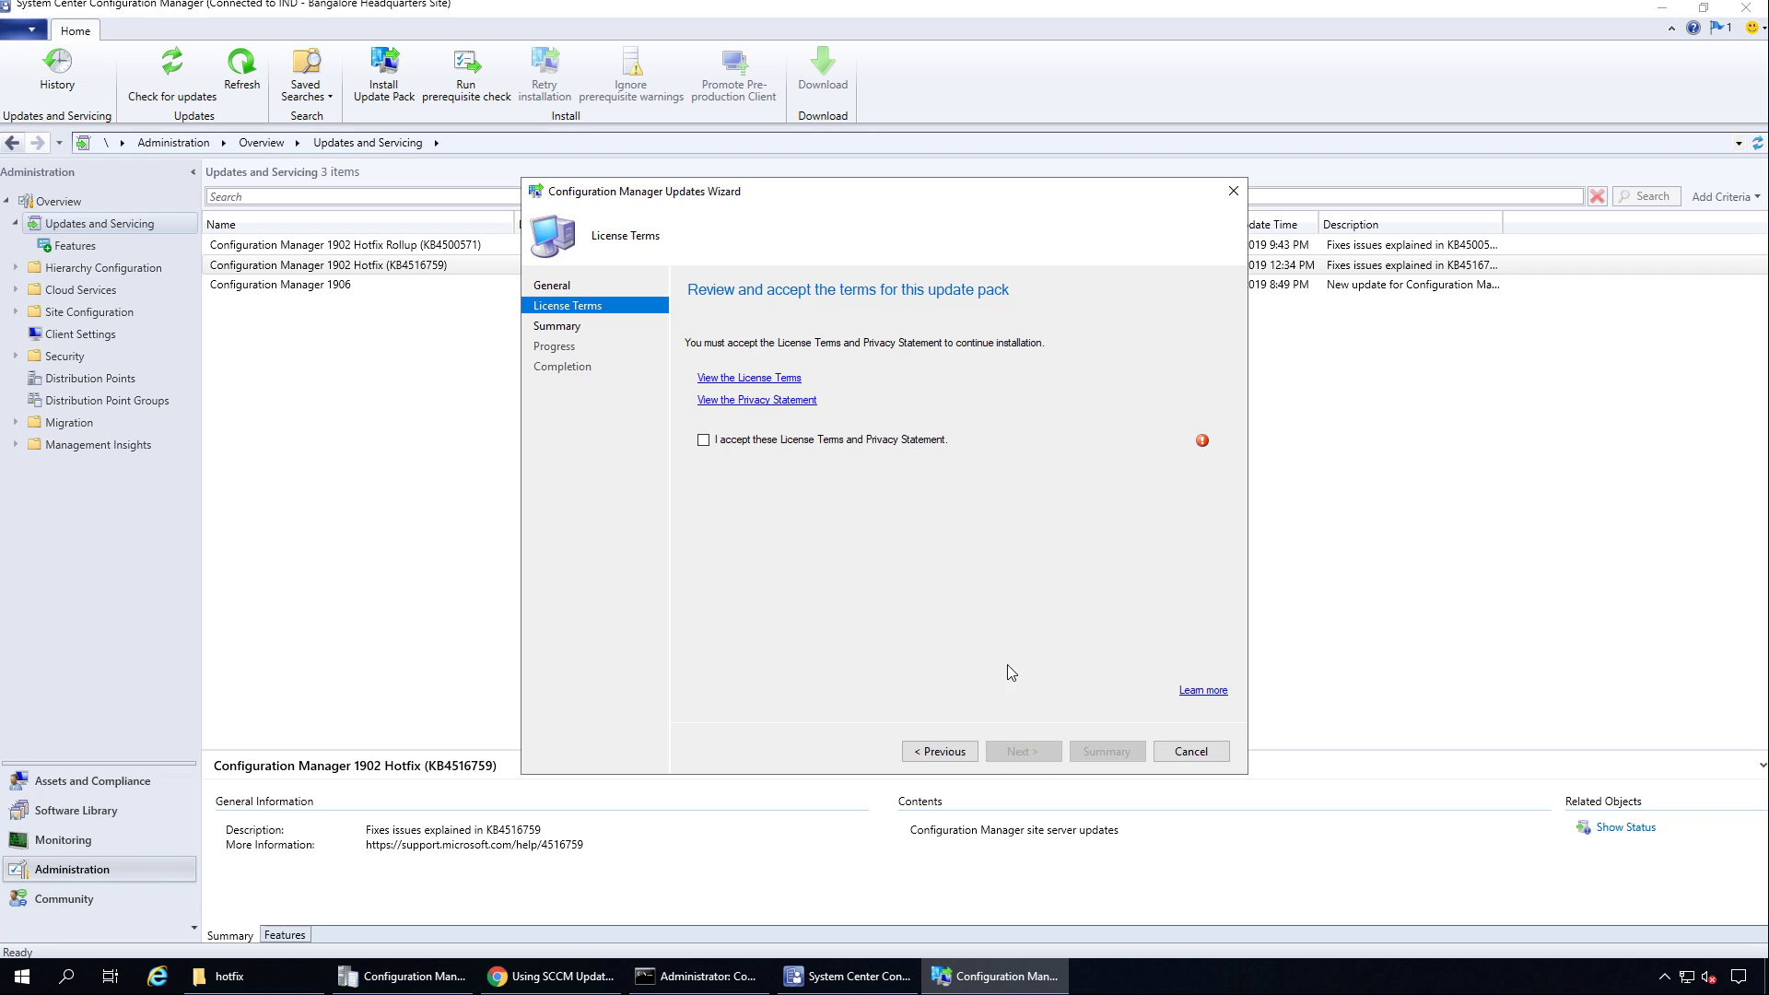
click(890, 446)
click(1036, 751)
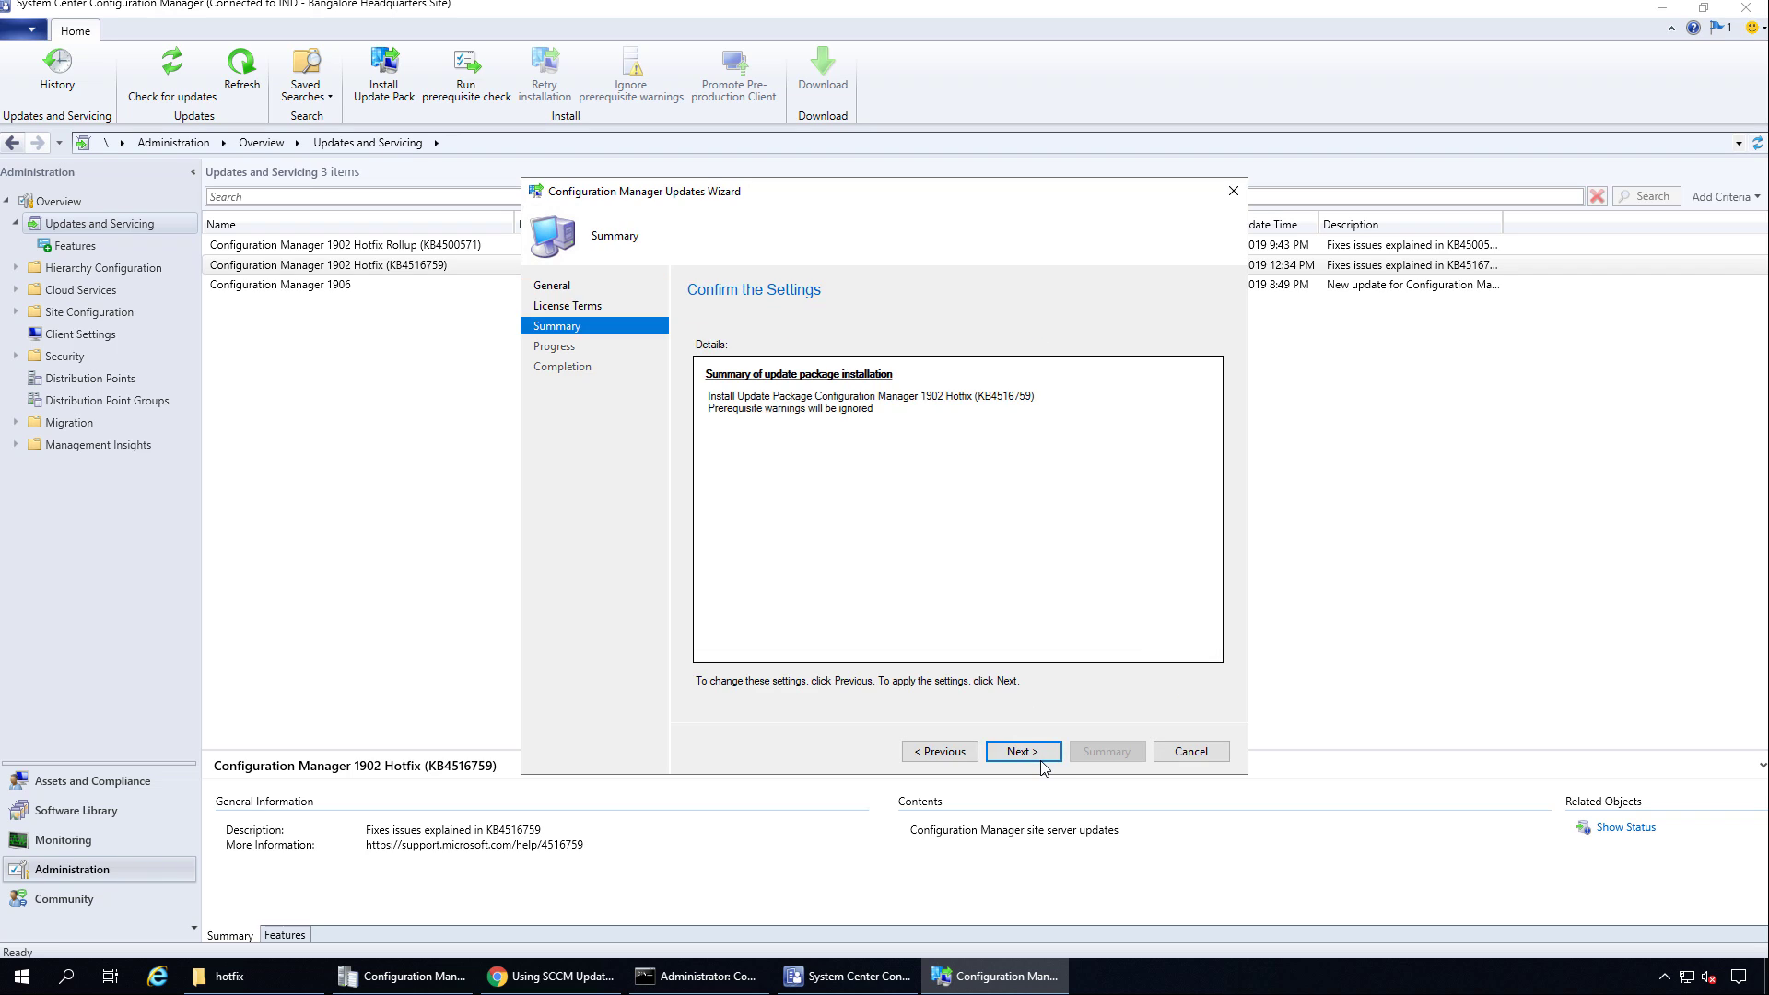
click(1040, 751)
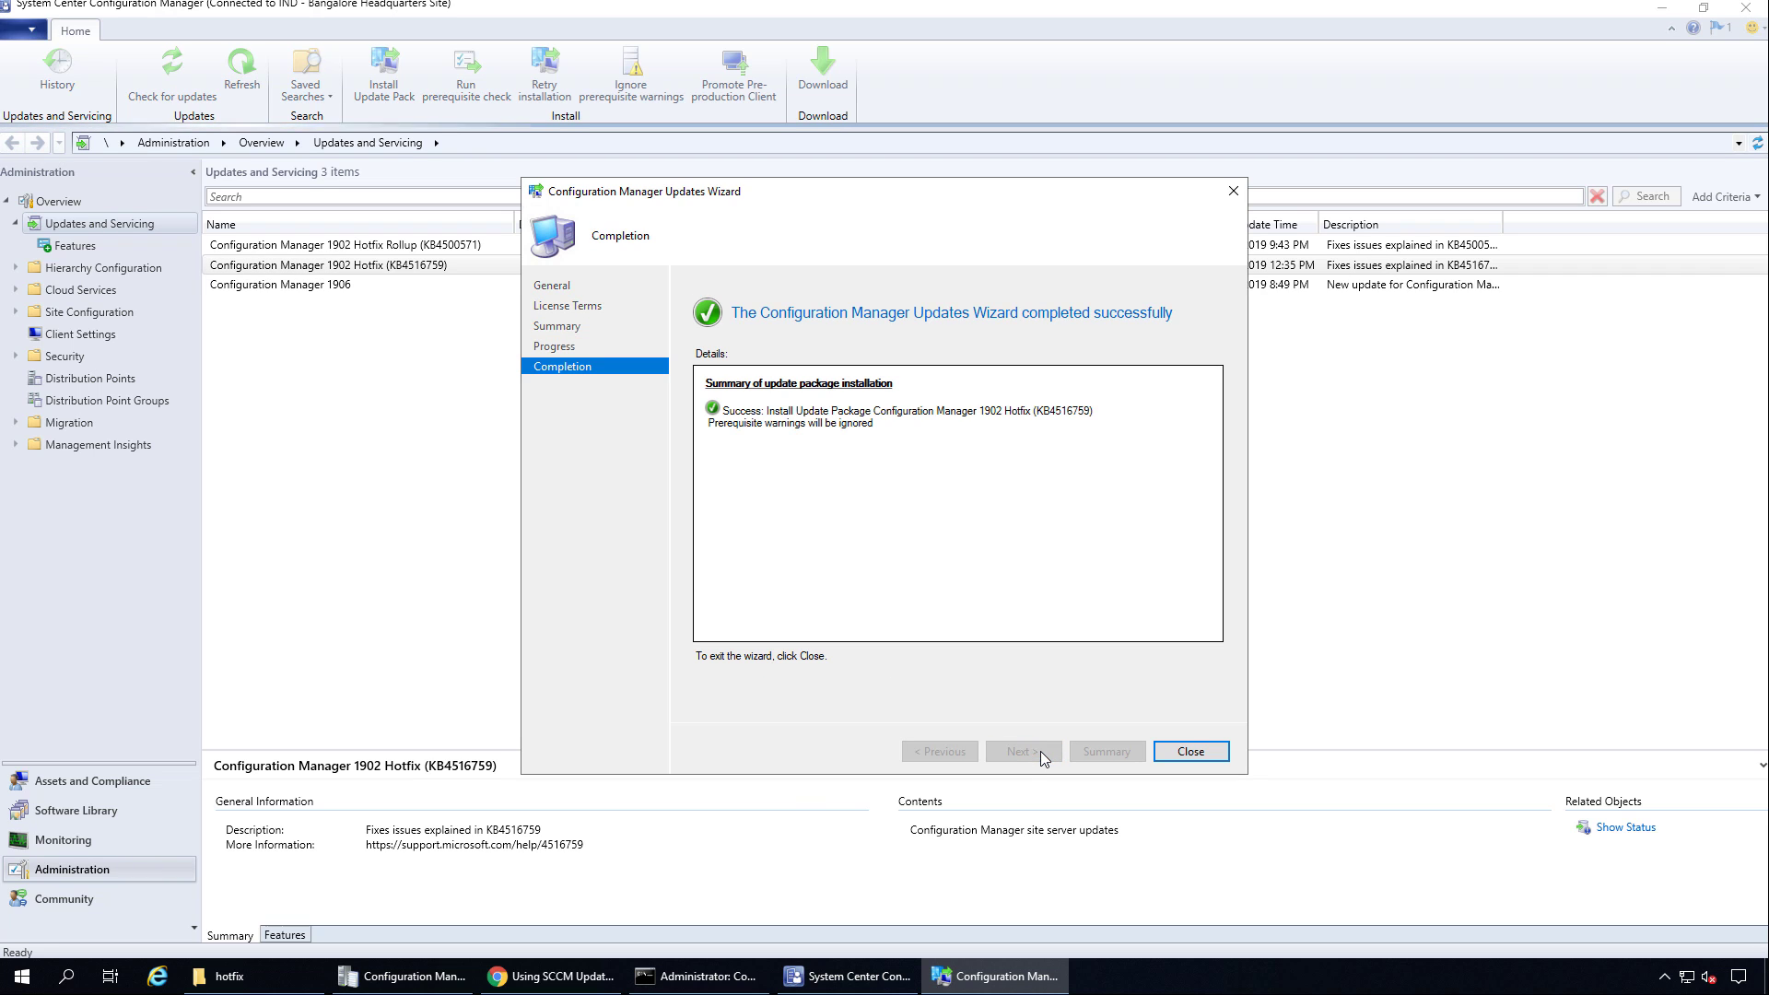
click(1184, 752)
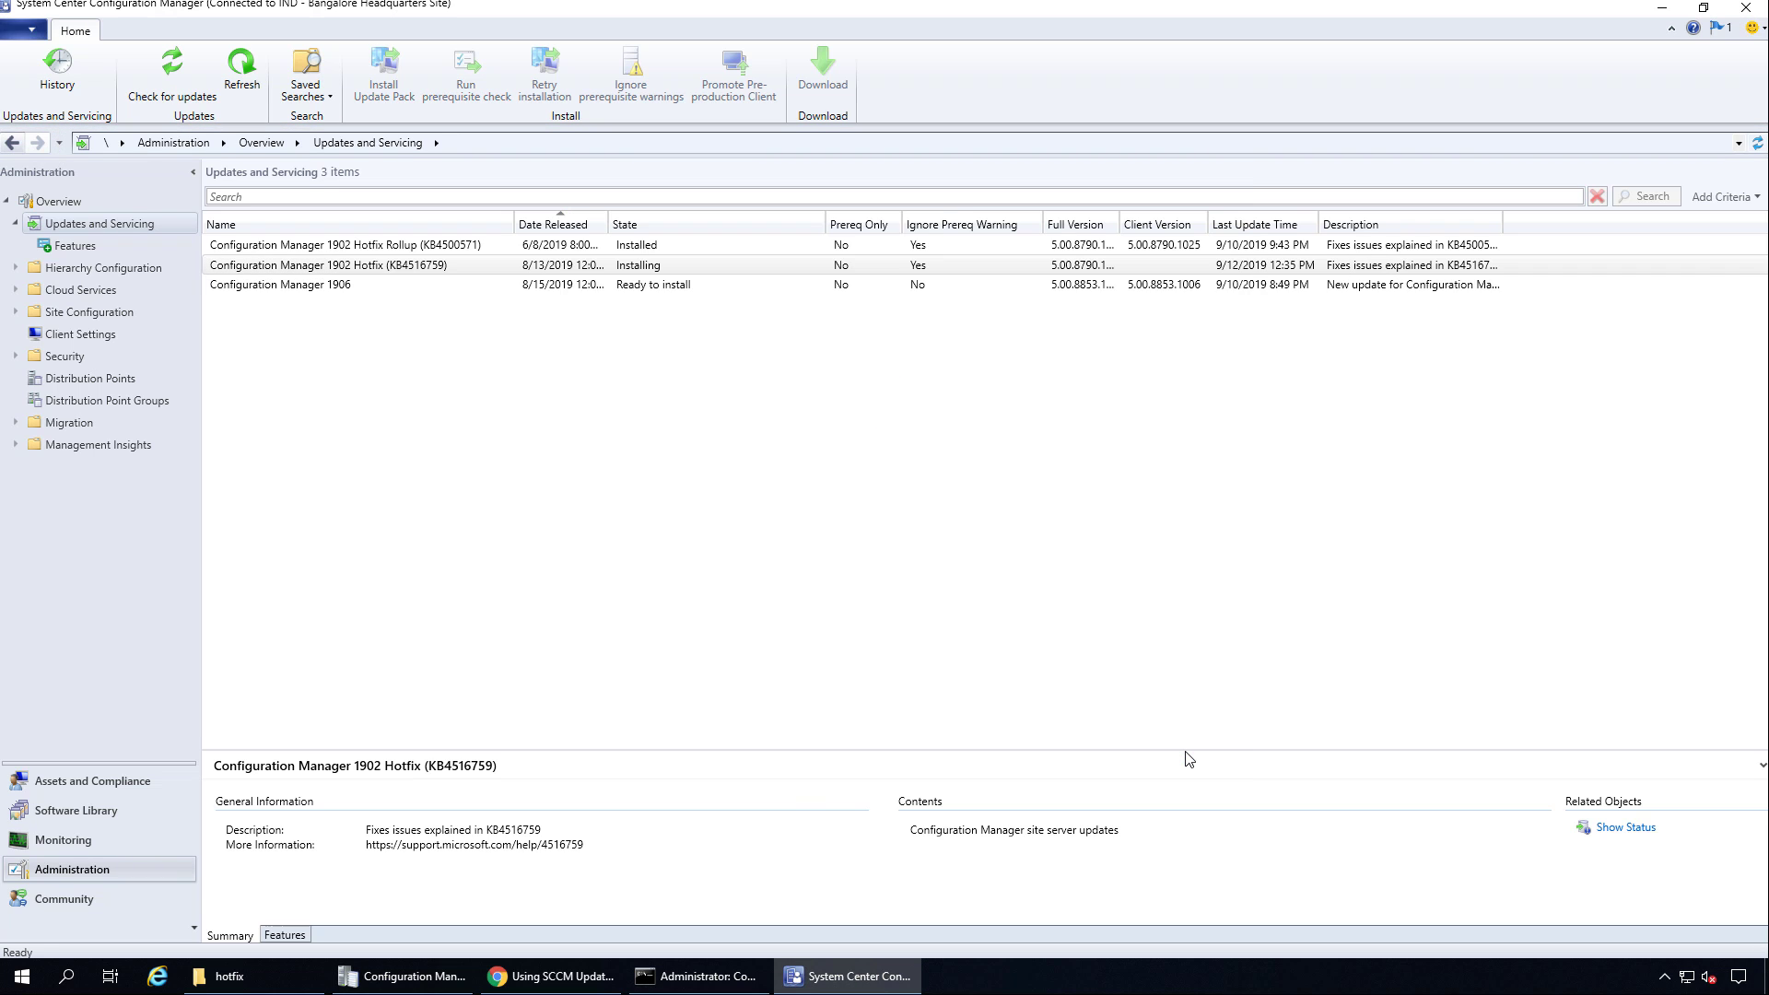
click(88, 838)
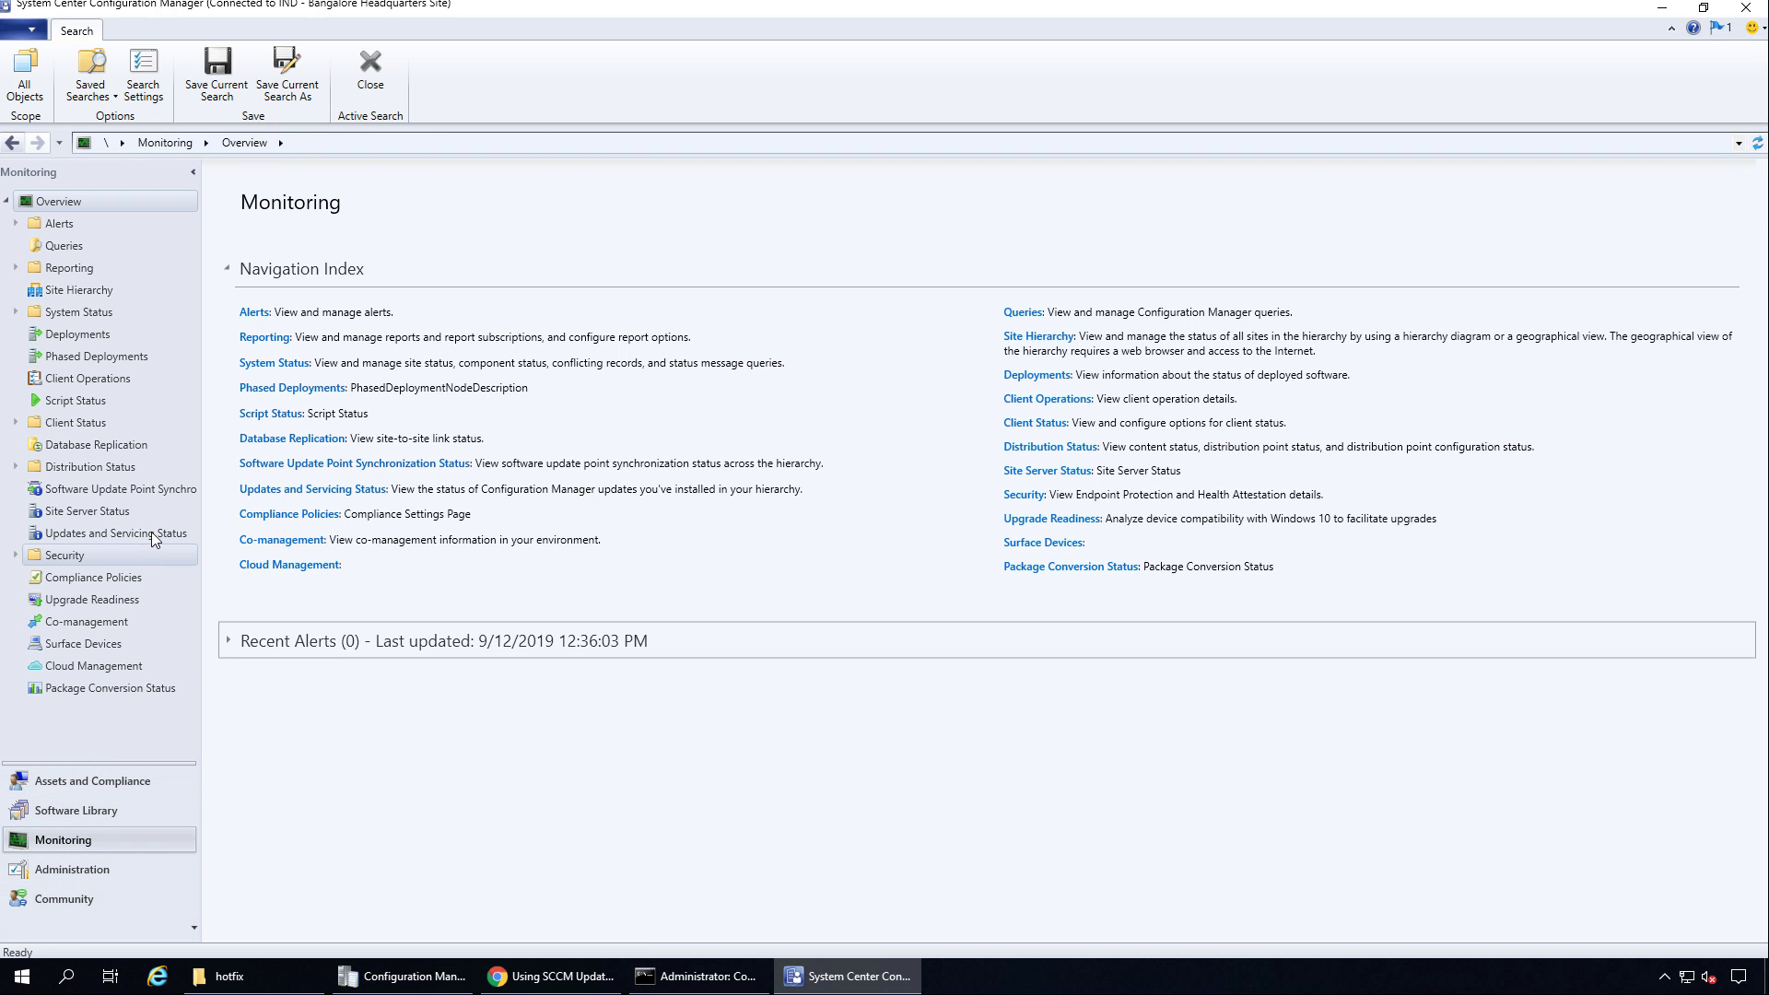
View Updates and Servicing Status, widen the package name column, and refresh to check KB4516759
click(157, 532)
drag(393, 225, 555, 226)
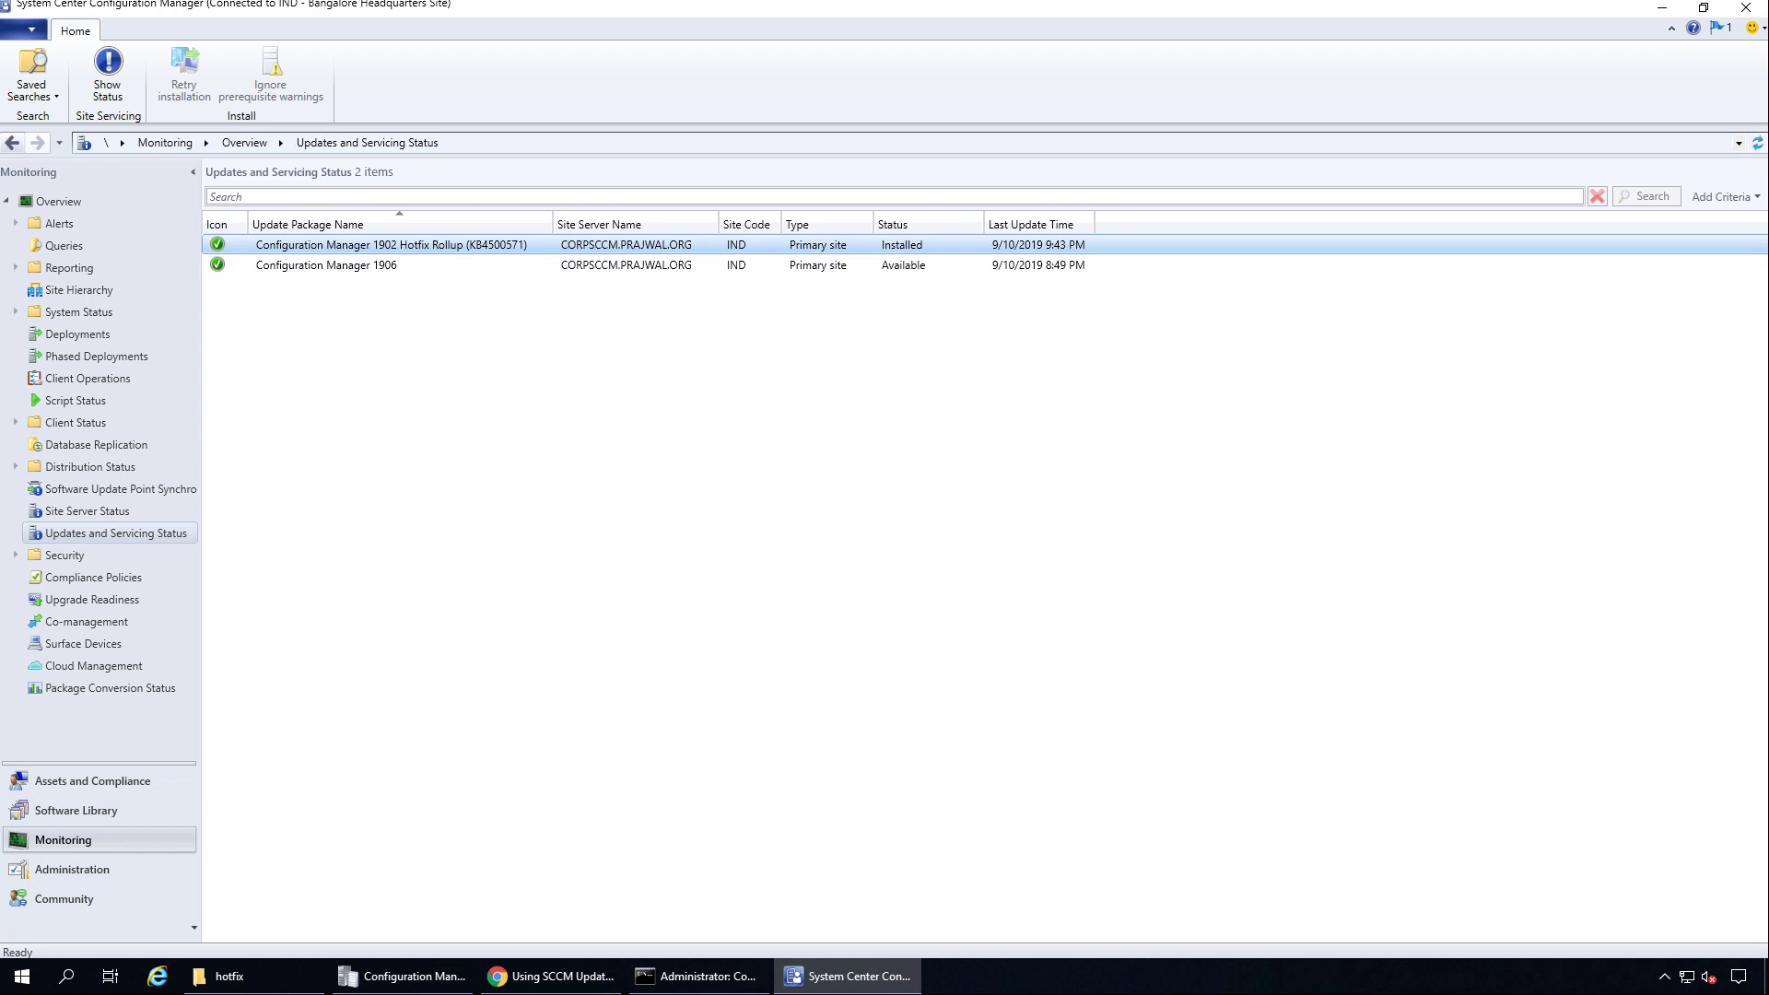
click(1756, 143)
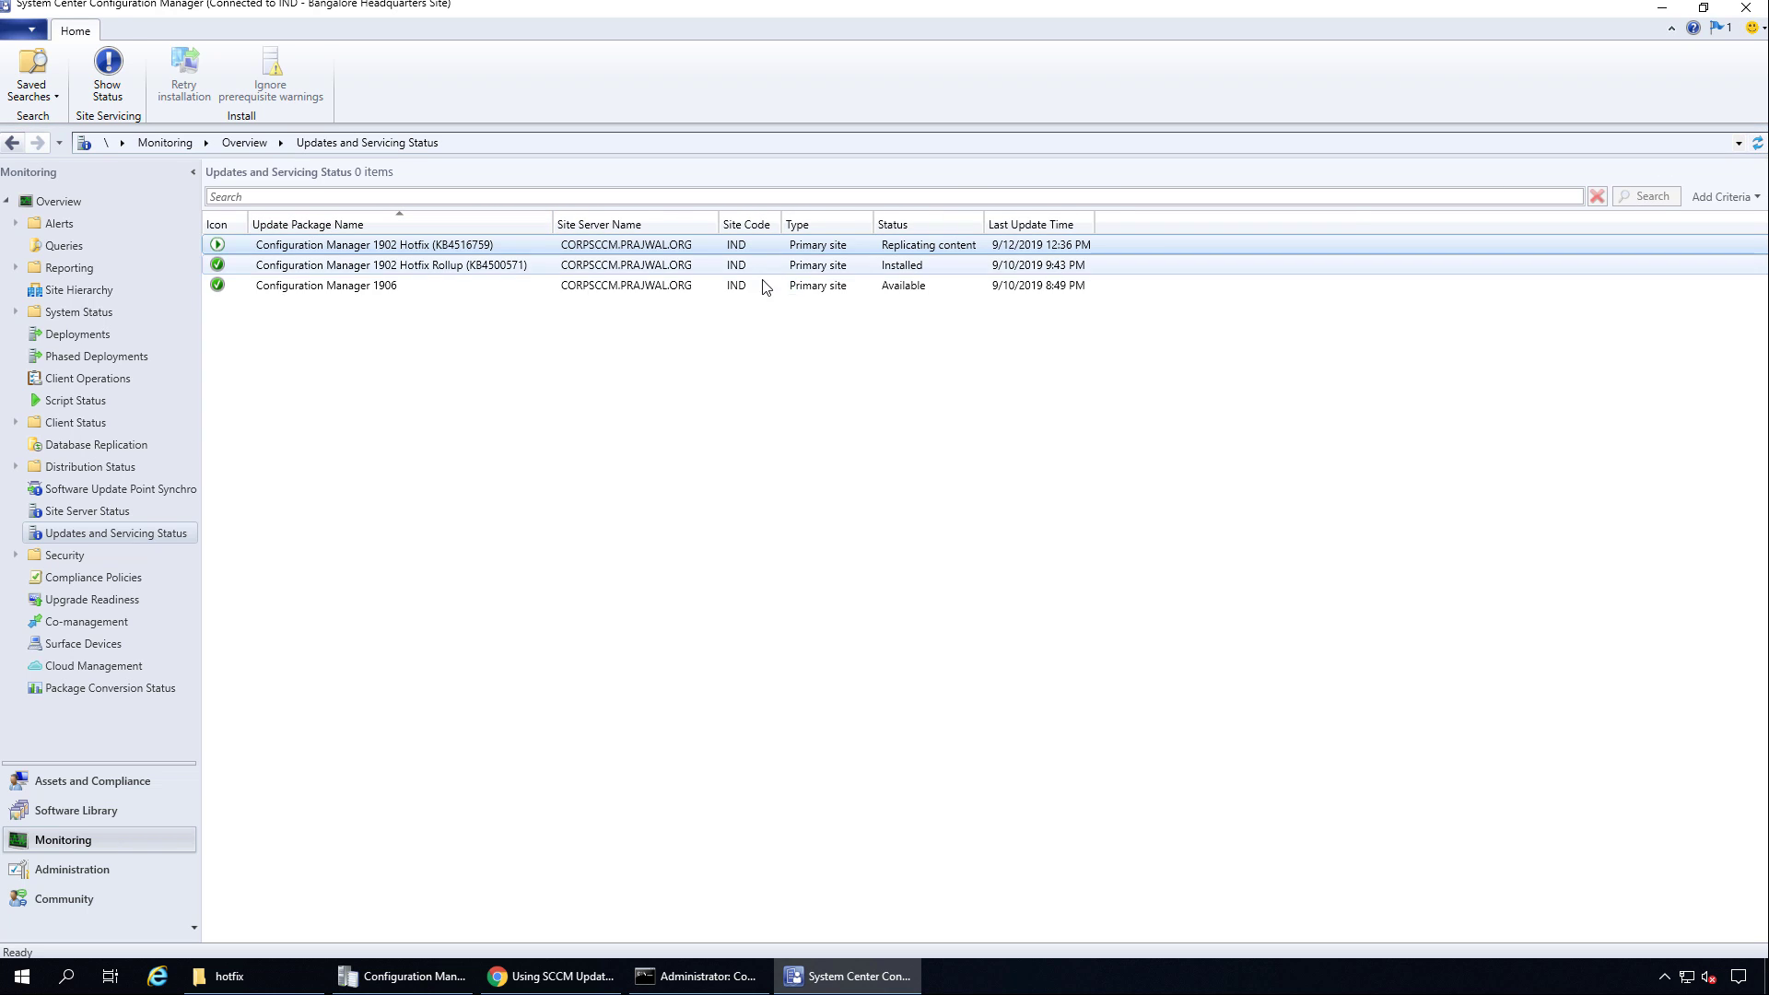
right_click(476, 243)
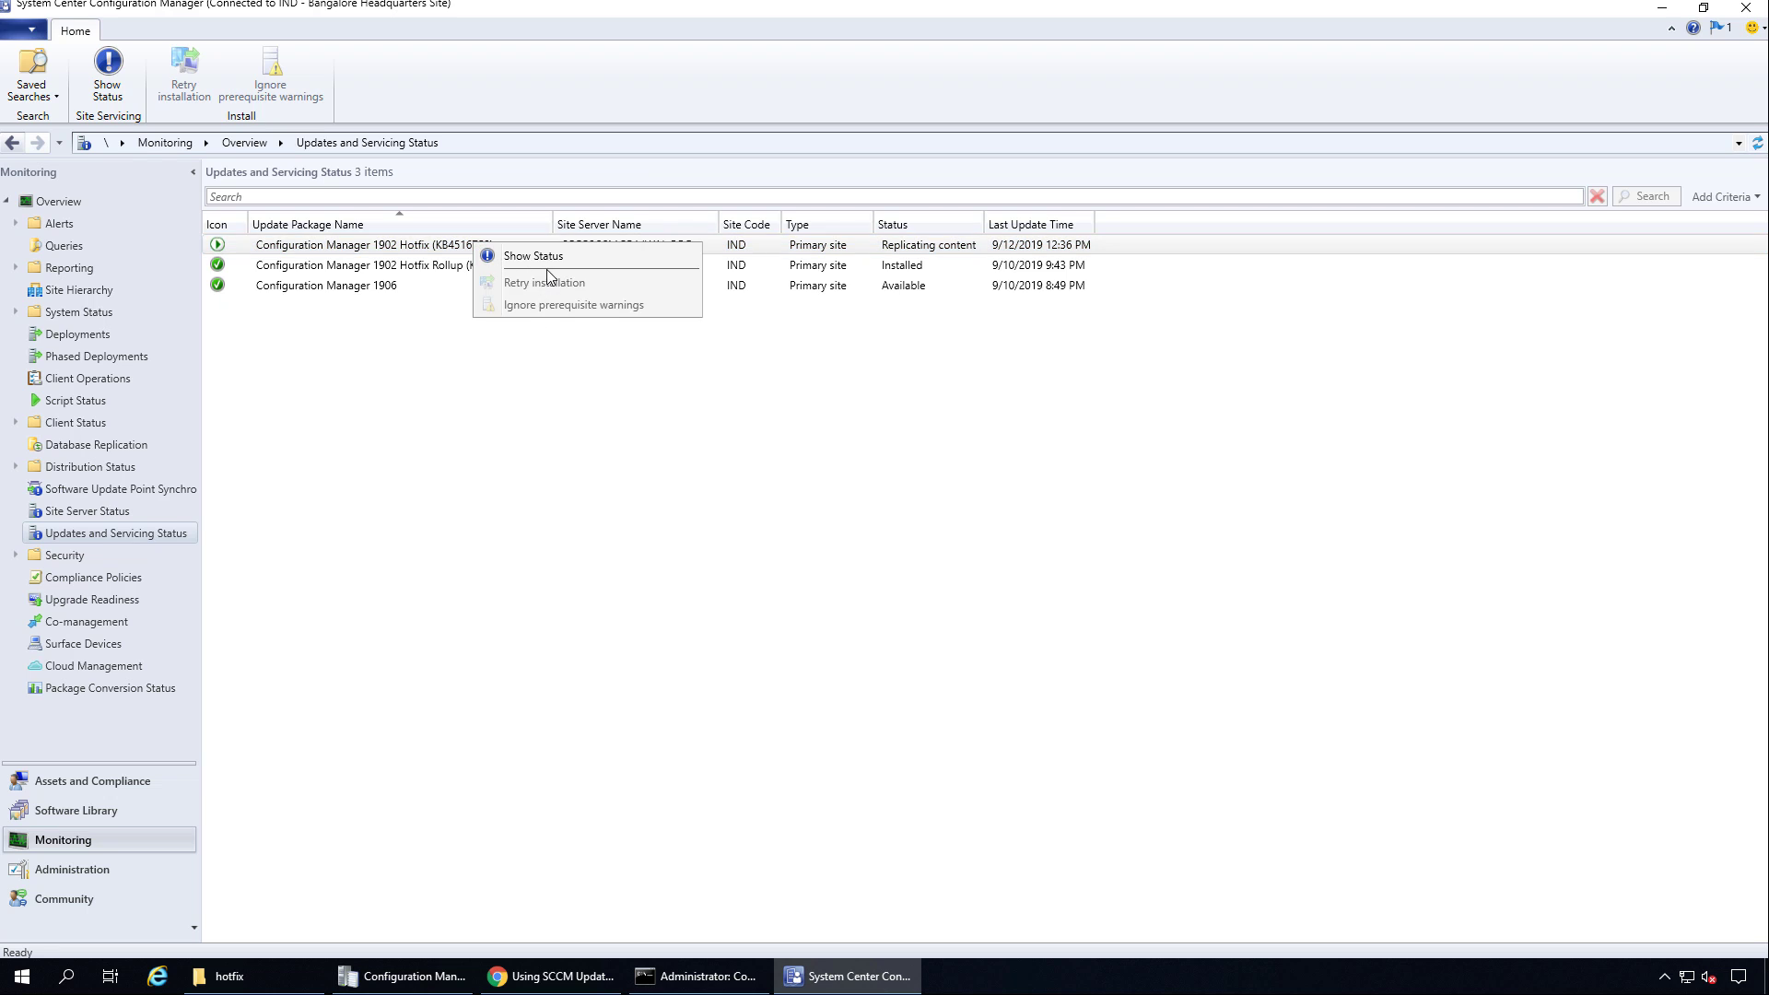